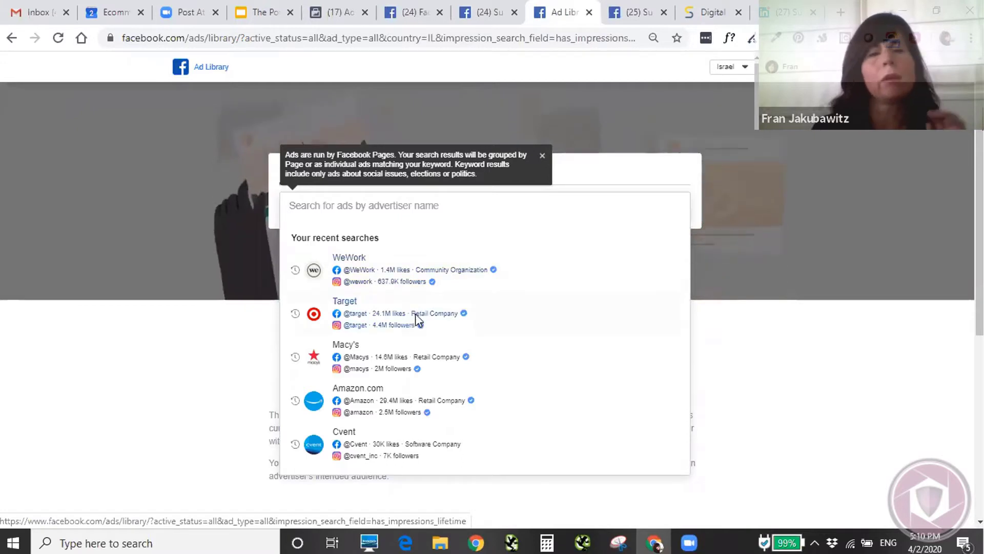
Open Target's ads from the recent searches and set the country filter to United States, reloading the results
{"action": "left_click", "coordinate": [417, 316]}
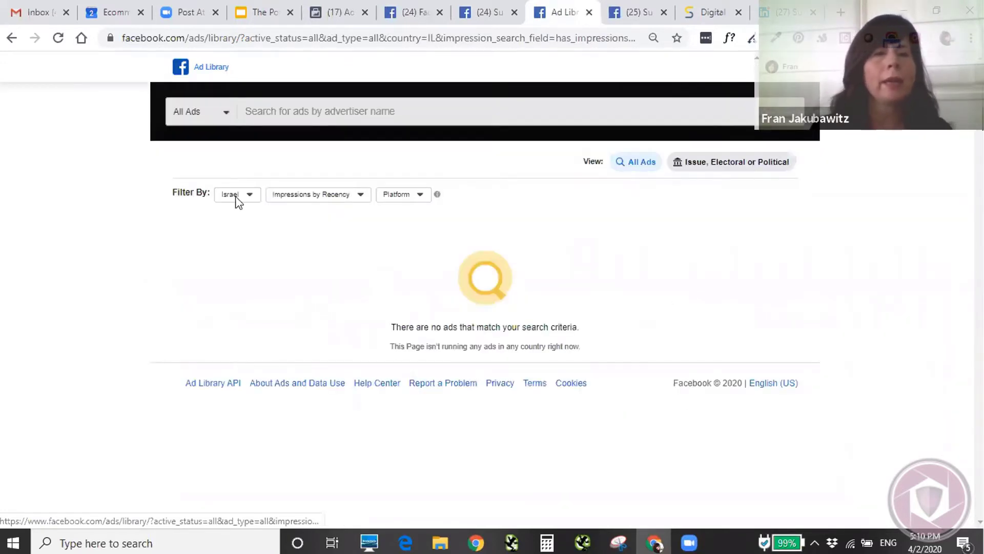
{"action": "left_click", "coordinate": [247, 326]}
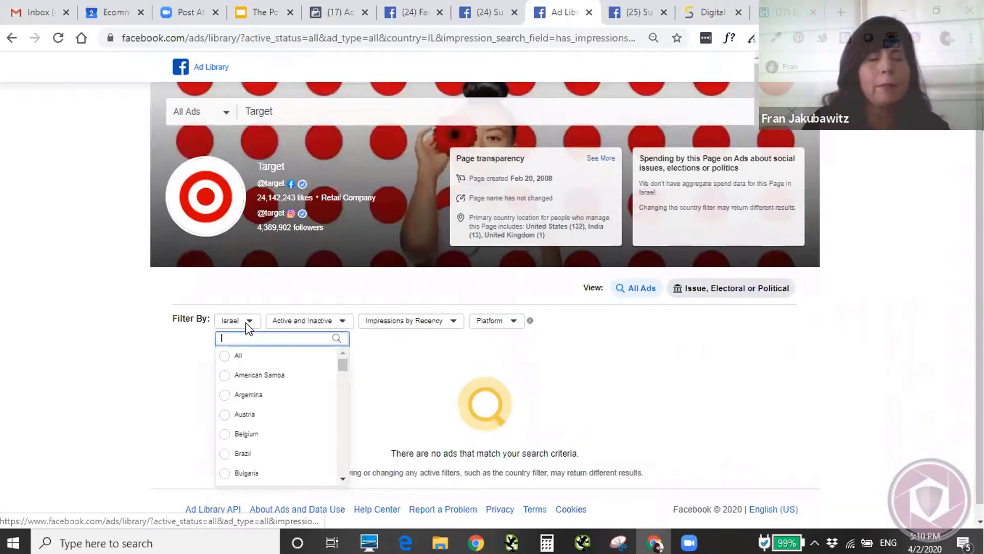
{"action": "type", "text": "united"}
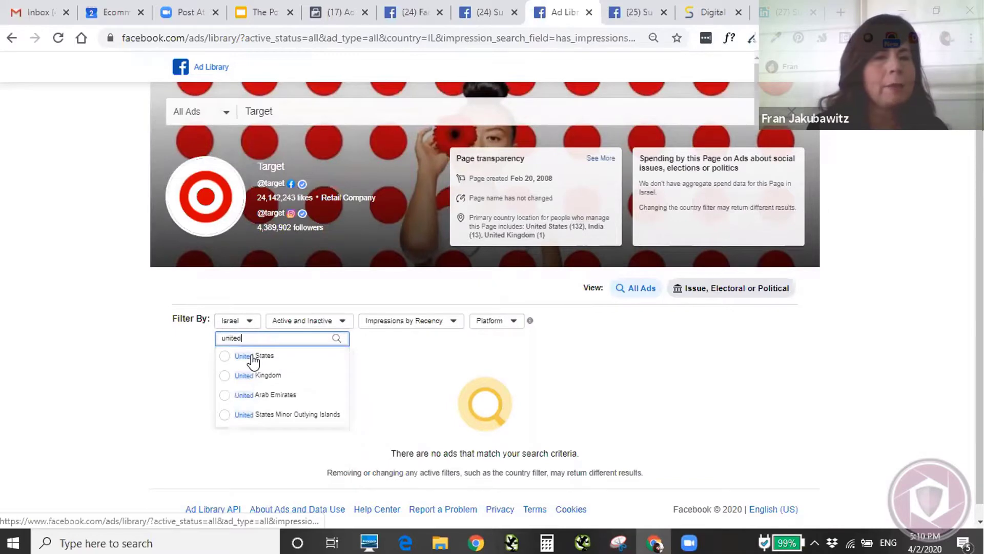
{"action": "left_click", "coordinate": [253, 360]}
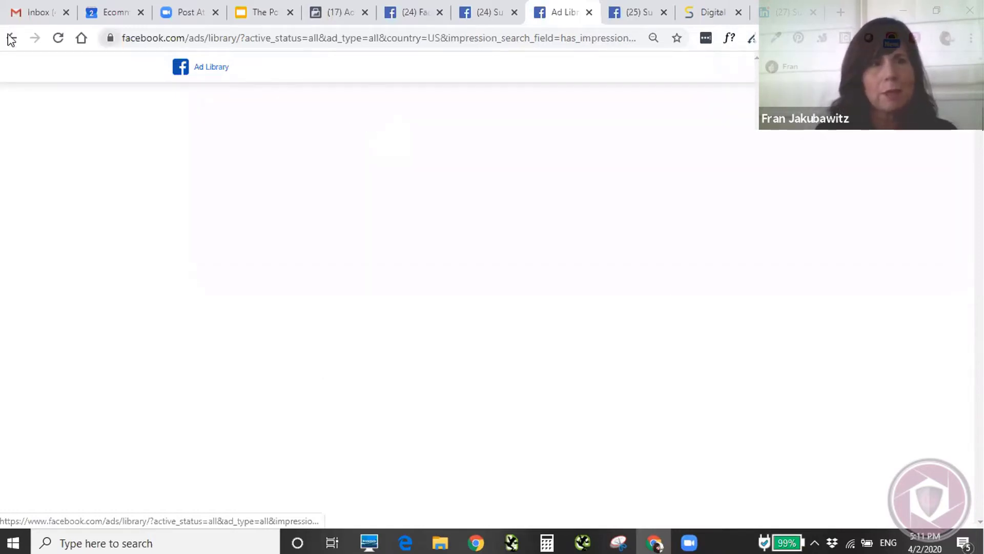
{"action": "left_click", "coordinate": [57, 38]}
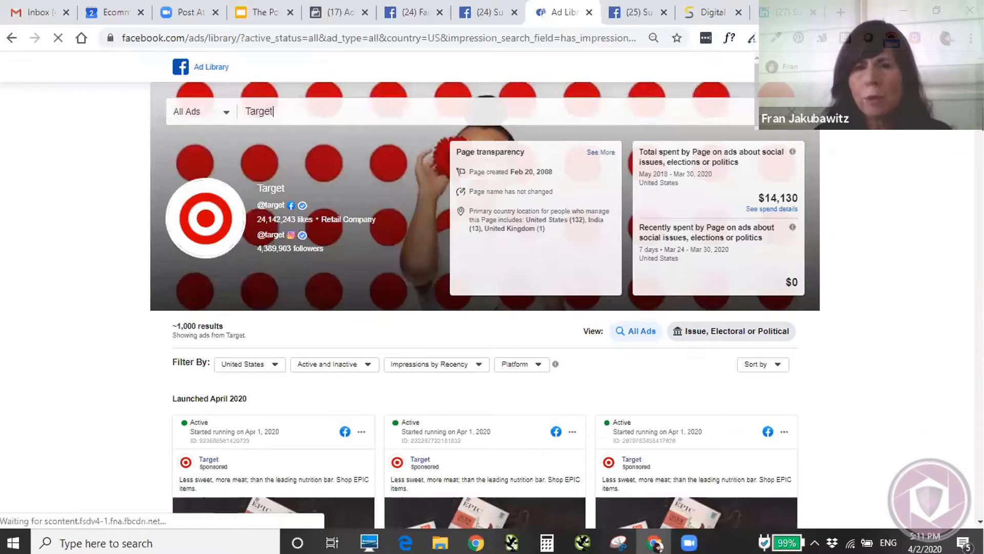
Look over Target's ads launched in April 2020 and filter them to the Instagram platform
{"action": "scroll", "coordinate": [484, 297], "scroll_direction": "down", "scroll_amount": 3}
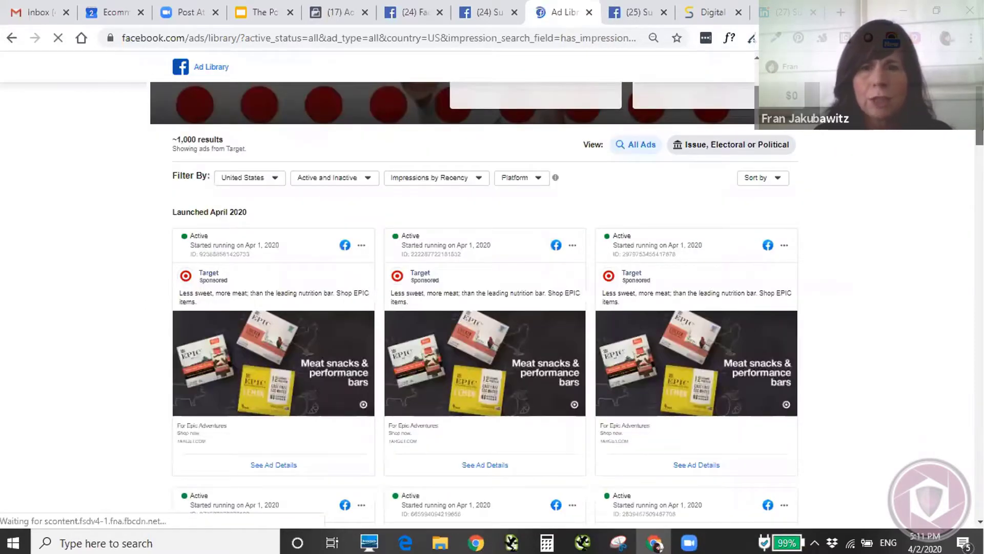
{"action": "scroll", "coordinate": [484, 298], "scroll_direction": "down", "scroll_amount": 1}
{"action": "scroll", "coordinate": [484, 297], "scroll_direction": "up", "scroll_amount": 1}
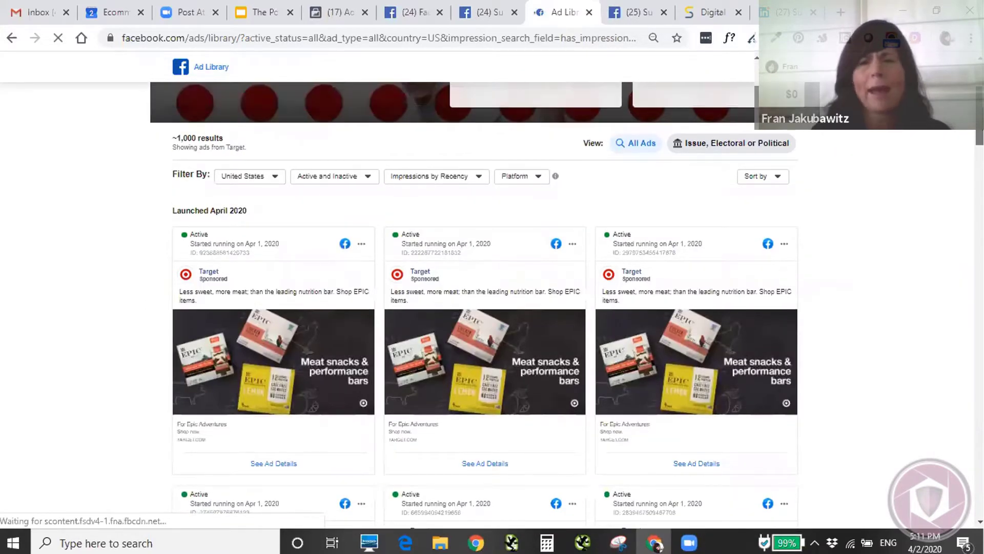
{"action": "scroll", "coordinate": [485, 297], "scroll_direction": "up", "scroll_amount": 1}
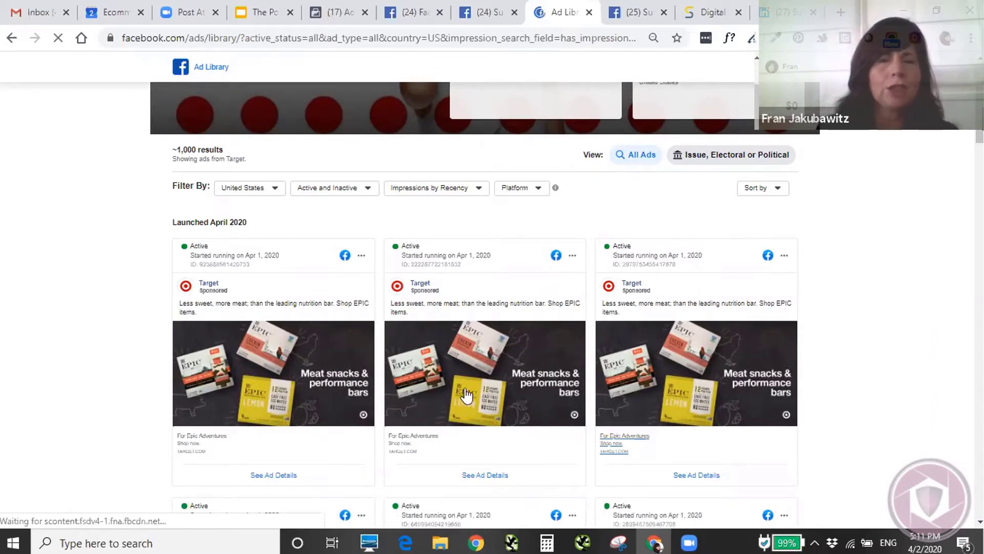
{"action": "left_click", "coordinate": [513, 193]}
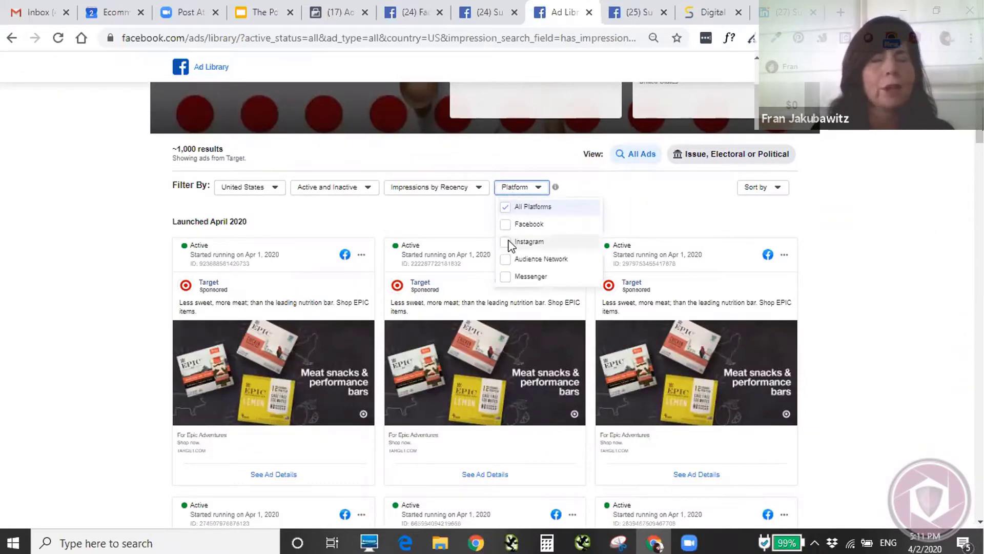
{"action": "left_click", "coordinate": [512, 244]}
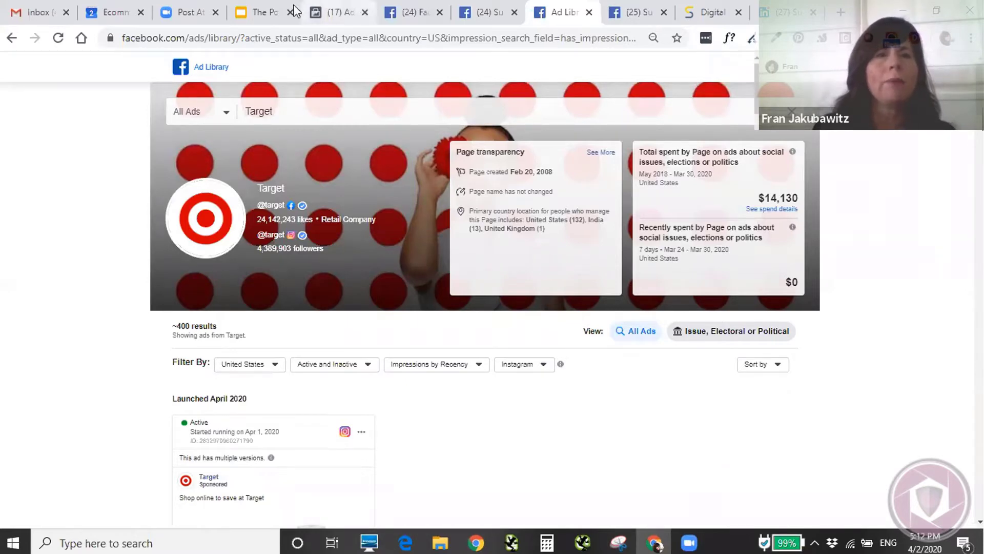
Switch to the Facebook Marketing Webinar presentation in Google Slides and look through the slides following "Spy On The Competition"
{"action": "left_click", "coordinate": [271, 12]}
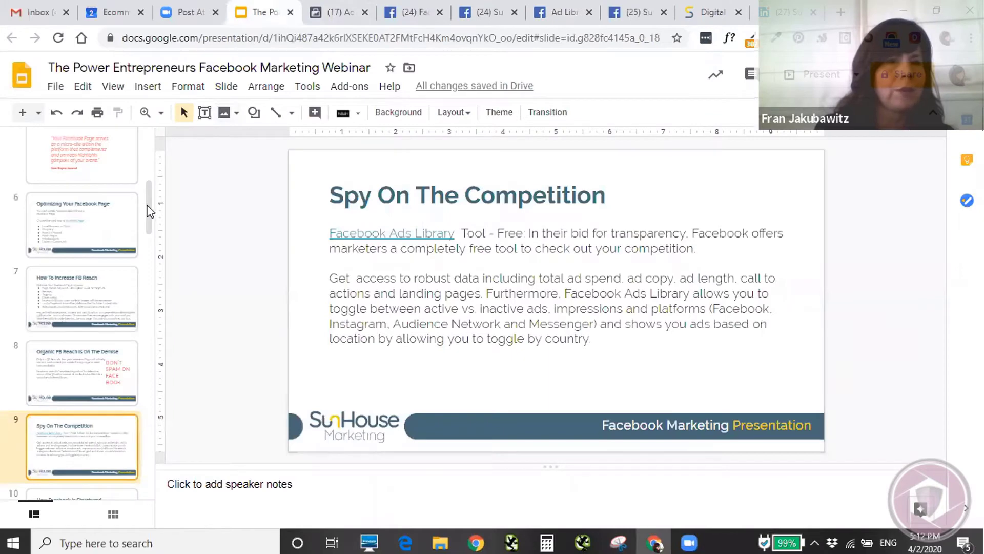
{"action": "left_click_drag", "start_coordinate": [147, 209], "coordinate": [152, 250]}
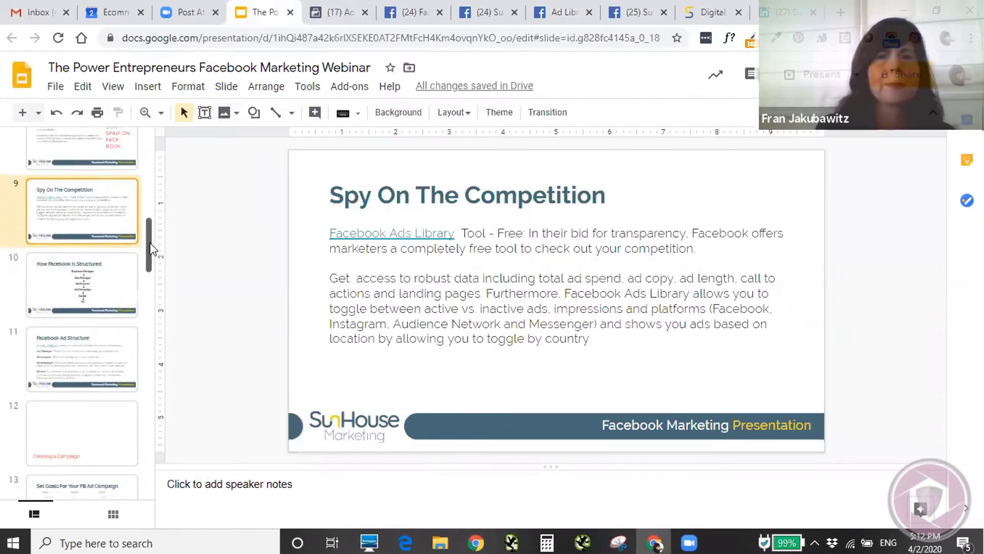
Switch to Facebook Ads Manager, choose Traffic as the new campaign's objective and continue to the ad set settings
{"action": "left_click", "coordinate": [349, 18]}
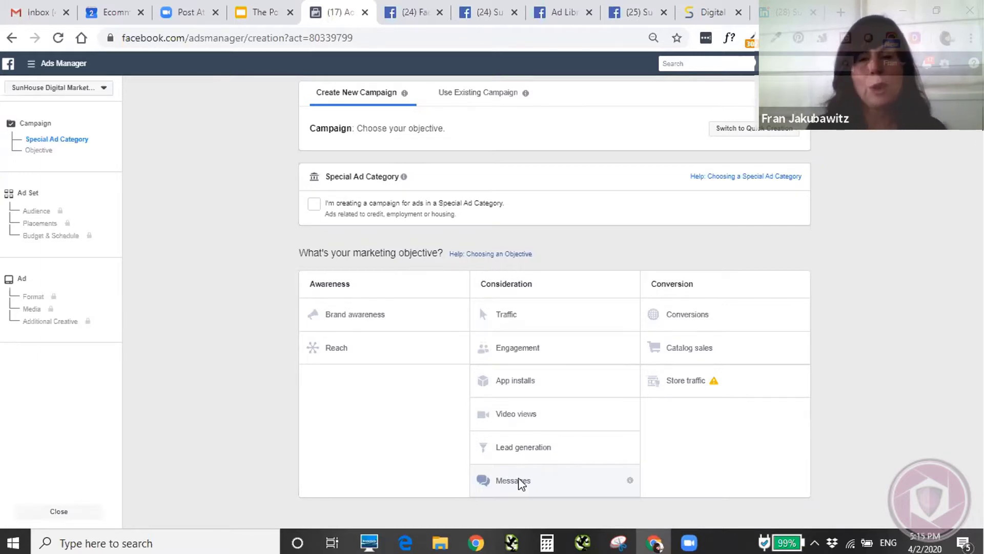
{"action": "mouse_move", "coordinate": [707, 386]}
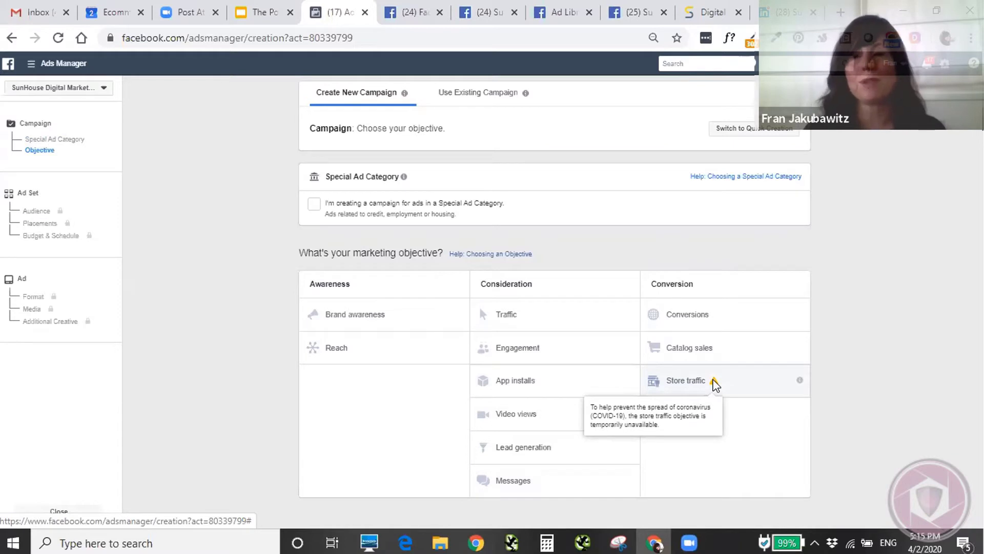
{"action": "left_click", "coordinate": [536, 318]}
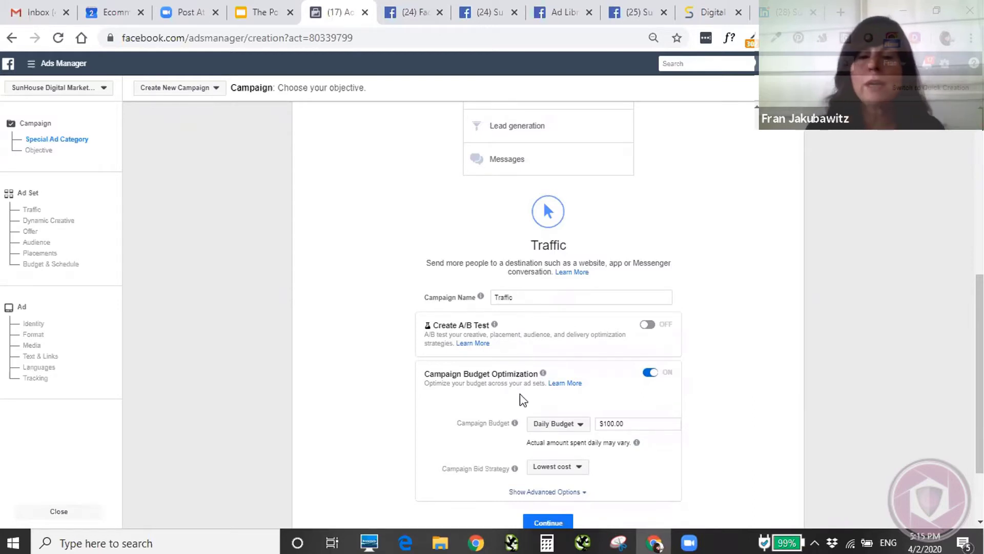
{"action": "left_click", "coordinate": [533, 515]}
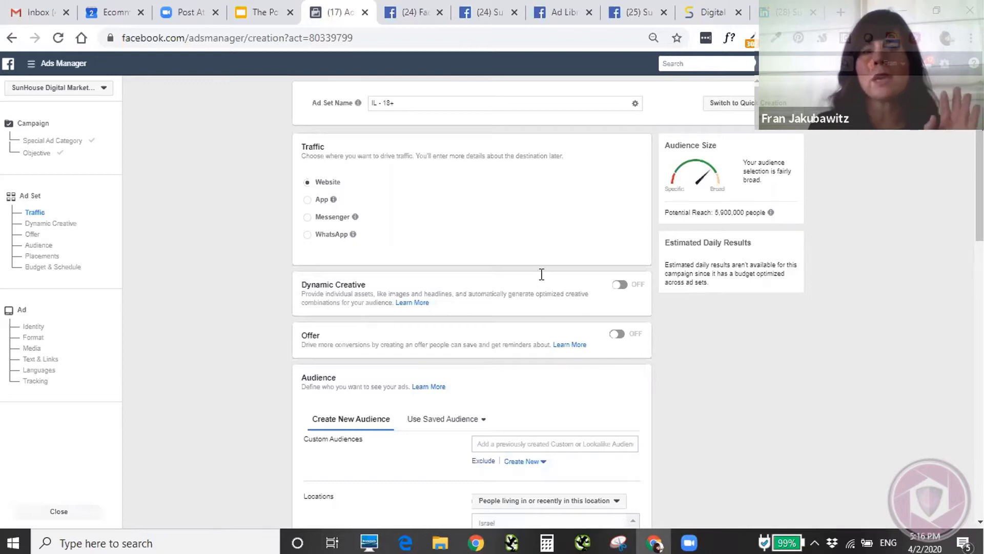
Rename the ad set as "women 45"
{"action": "left_click", "coordinate": [489, 102]}
{"action": "left_click_drag", "start_coordinate": [419, 103], "coordinate": [373, 110]}
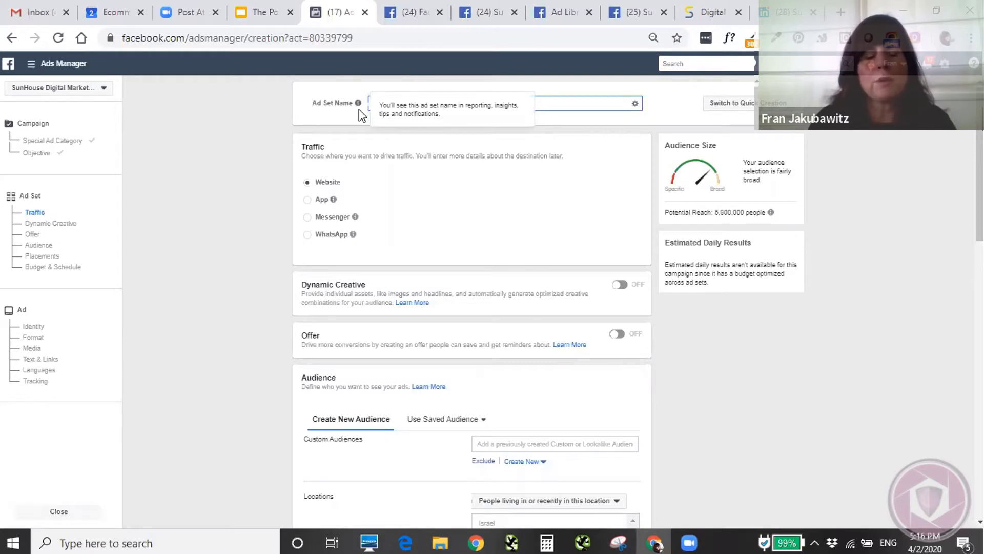
{"action": "type", "text": "women 45"}
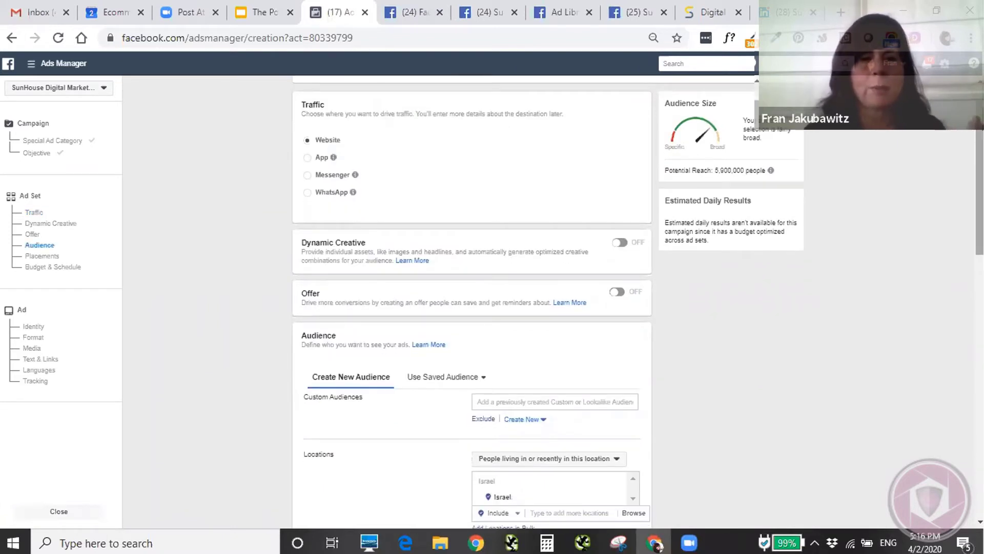
Review the ad set's traffic destination, Dynamic Creative, Offer and Audience sections
{"action": "scroll", "coordinate": [471, 308], "scroll_direction": "down", "scroll_amount": 1}
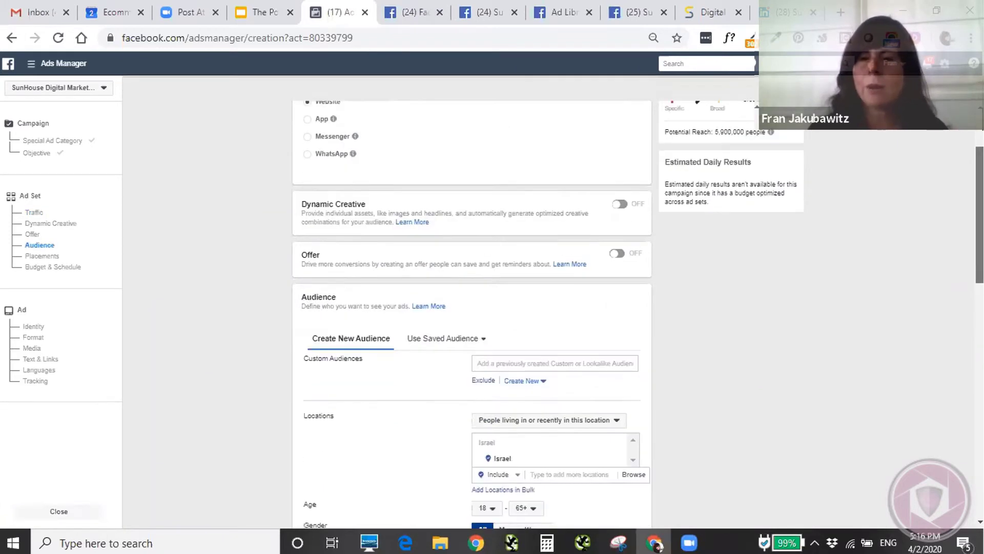
{"action": "scroll", "coordinate": [472, 307], "scroll_direction": "up", "scroll_amount": 2}
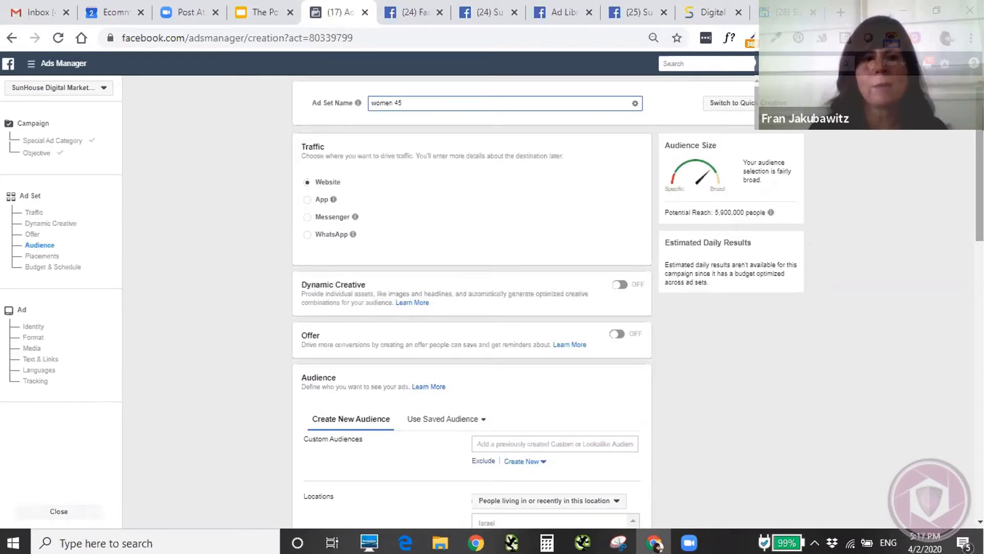
{"action": "scroll", "coordinate": [472, 307], "scroll_direction": "down", "scroll_amount": 1}
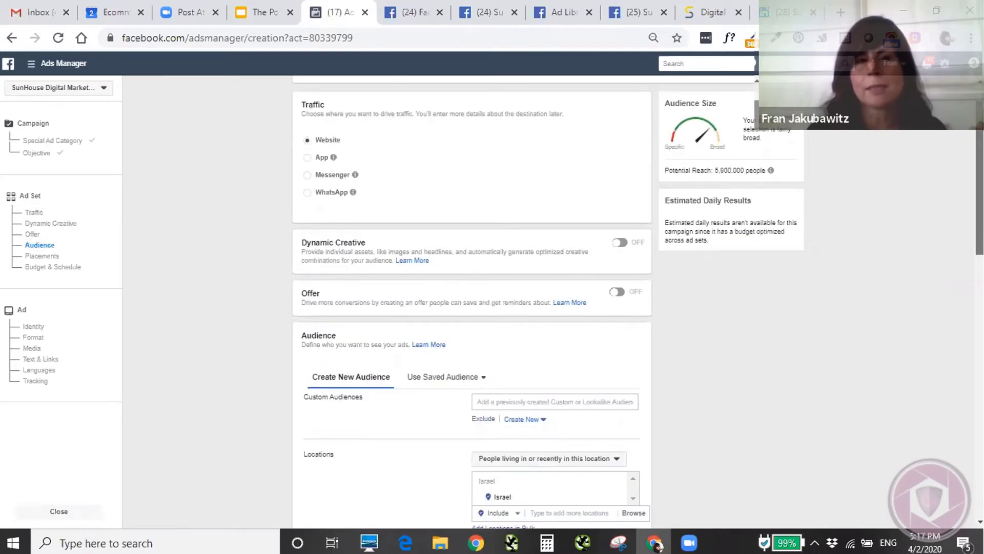
{"action": "scroll", "coordinate": [471, 308], "scroll_direction": "down", "scroll_amount": 1}
{"action": "scroll", "coordinate": [471, 308], "scroll_direction": "up", "scroll_amount": 1}
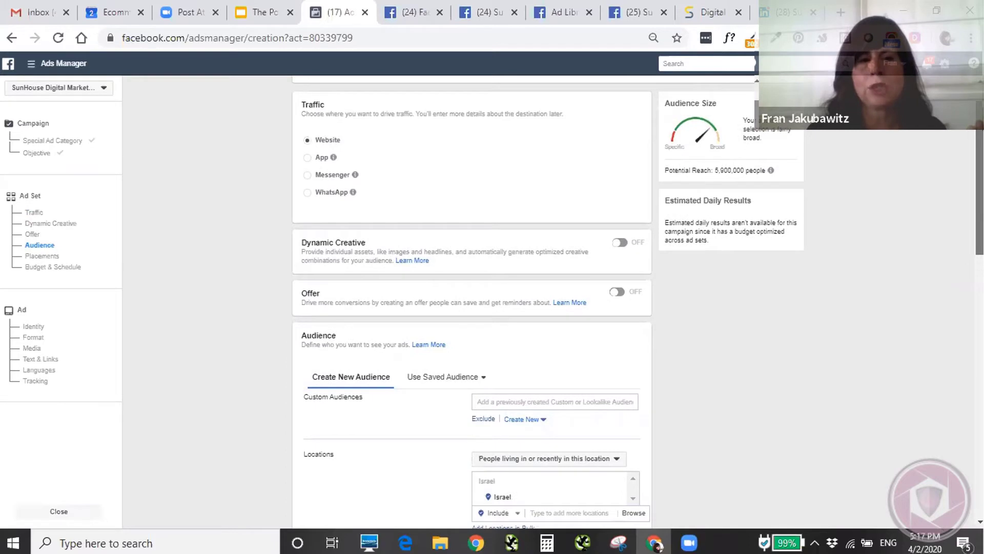
{"action": "scroll", "coordinate": [472, 308], "scroll_direction": "down", "scroll_amount": 1}
{"action": "scroll", "coordinate": [471, 308], "scroll_direction": "down", "scroll_amount": 1}
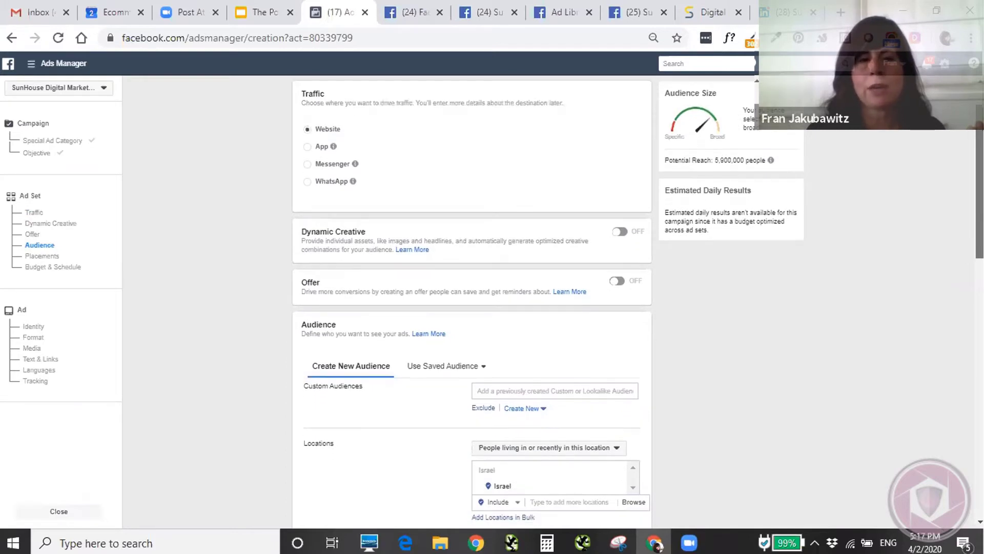
{"action": "scroll", "coordinate": [472, 307], "scroll_direction": "down", "scroll_amount": 1}
{"action": "scroll", "coordinate": [472, 307], "scroll_direction": "up", "scroll_amount": 1}
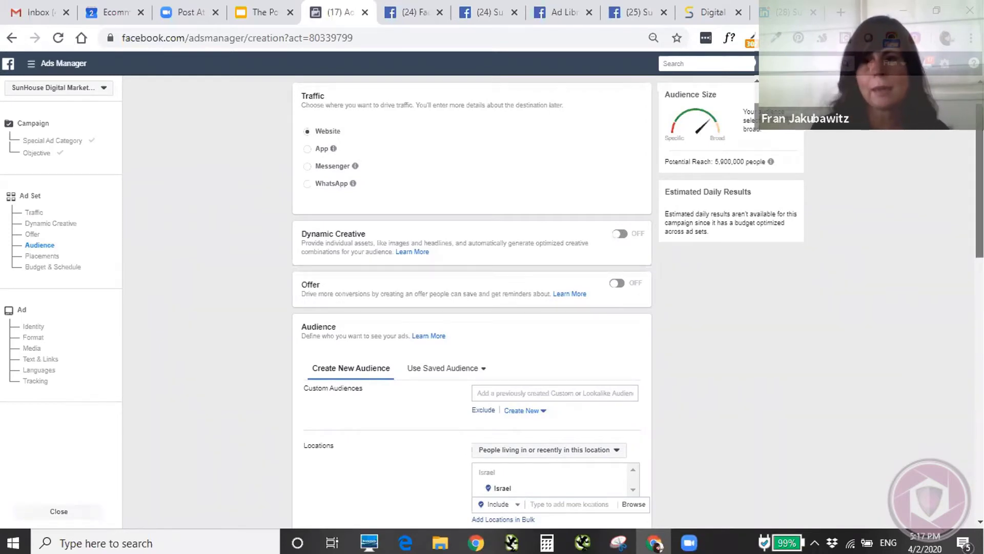
{"action": "scroll", "coordinate": [472, 302], "scroll_direction": "down", "scroll_amount": 1}
{"action": "scroll", "coordinate": [472, 302], "scroll_direction": "up", "scroll_amount": 2}
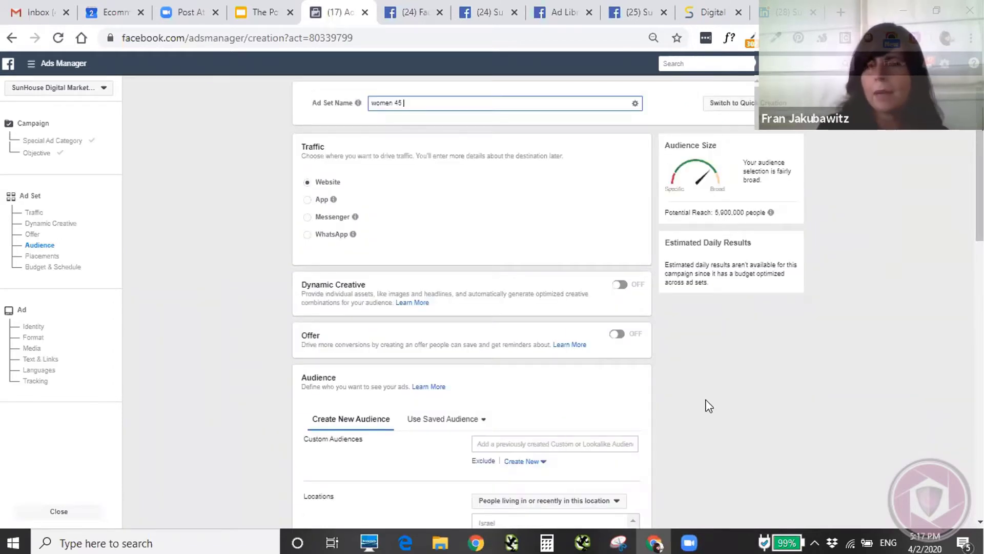
{"action": "scroll", "coordinate": [709, 406], "scroll_direction": "down", "scroll_amount": 1}
{"action": "scroll", "coordinate": [709, 406], "scroll_direction": "up", "scroll_amount": 1}
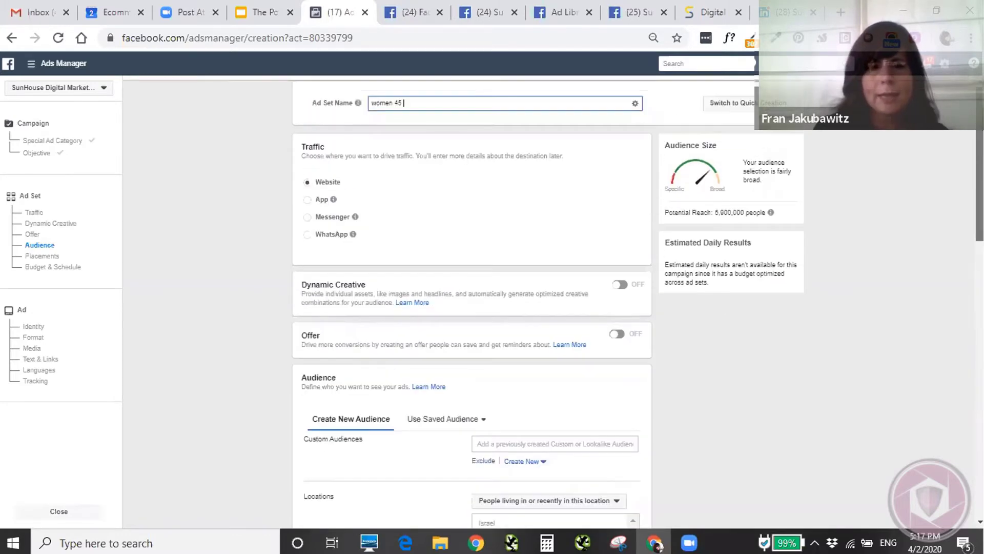
{"action": "scroll", "coordinate": [709, 406], "scroll_direction": "down", "scroll_amount": 3}
{"action": "scroll", "coordinate": [709, 406], "scroll_direction": "up", "scroll_amount": 2}
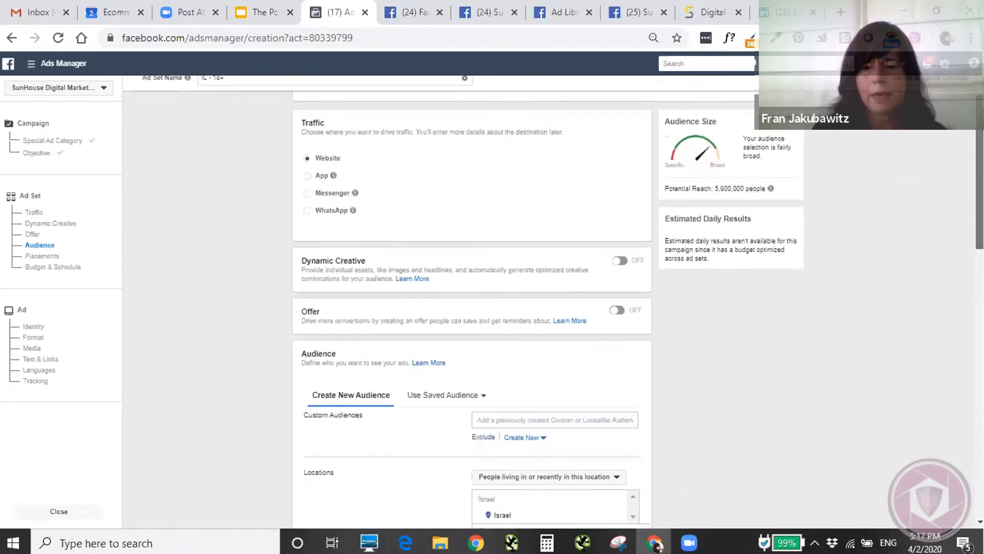
Replace Israel with the country United States as the audience location
{"action": "scroll", "coordinate": [709, 406], "scroll_direction": "down", "scroll_amount": 3}
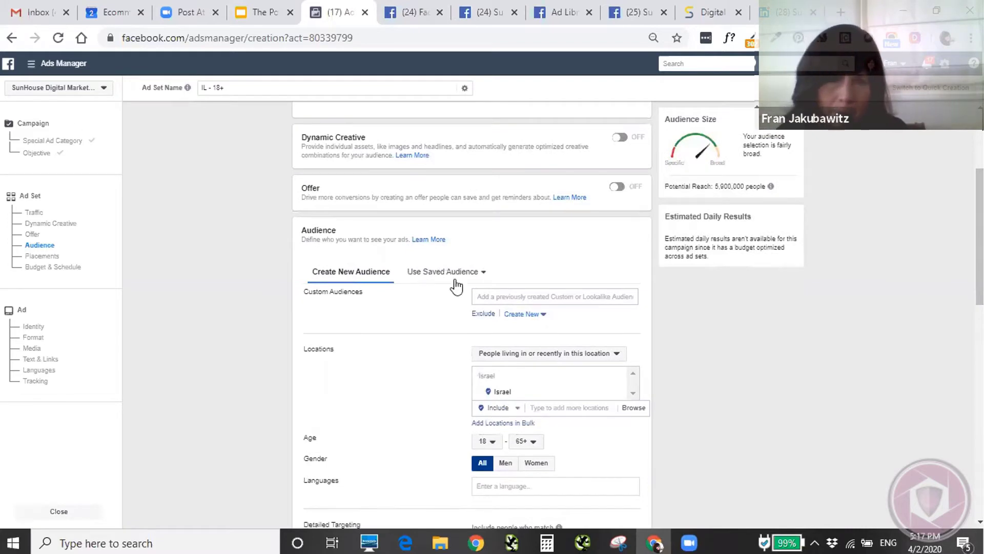
{"action": "mouse_move", "coordinate": [575, 396]}
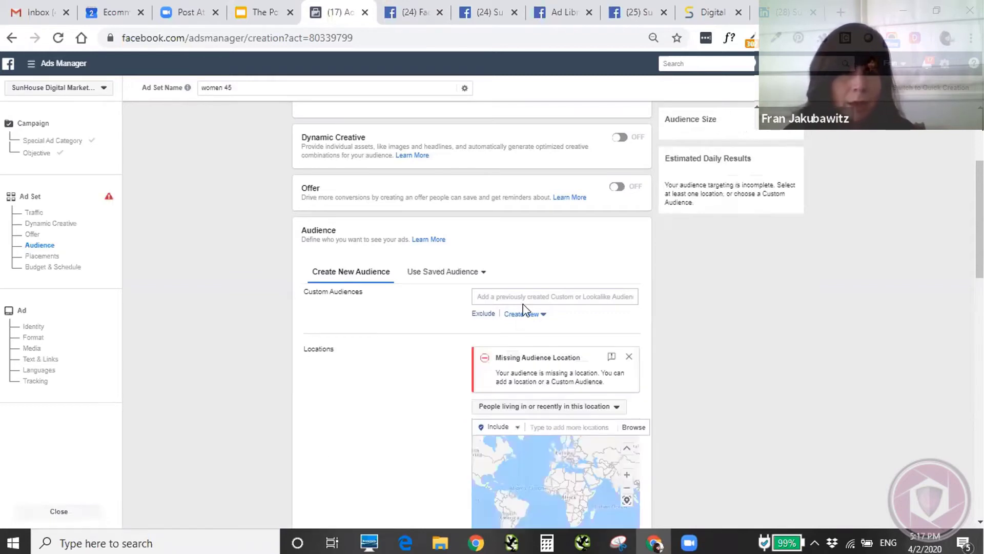
{"action": "scroll", "coordinate": [541, 357], "scroll_direction": "down", "scroll_amount": 1}
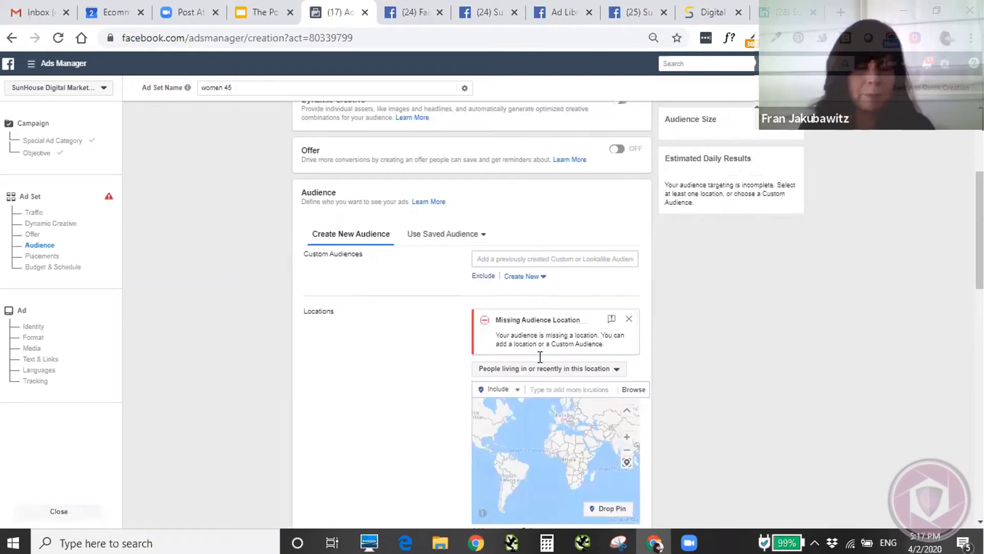
{"action": "scroll", "coordinate": [540, 356], "scroll_direction": "down", "scroll_amount": 1}
{"action": "left_click", "coordinate": [540, 357]}
{"action": "type", "text": "u"}
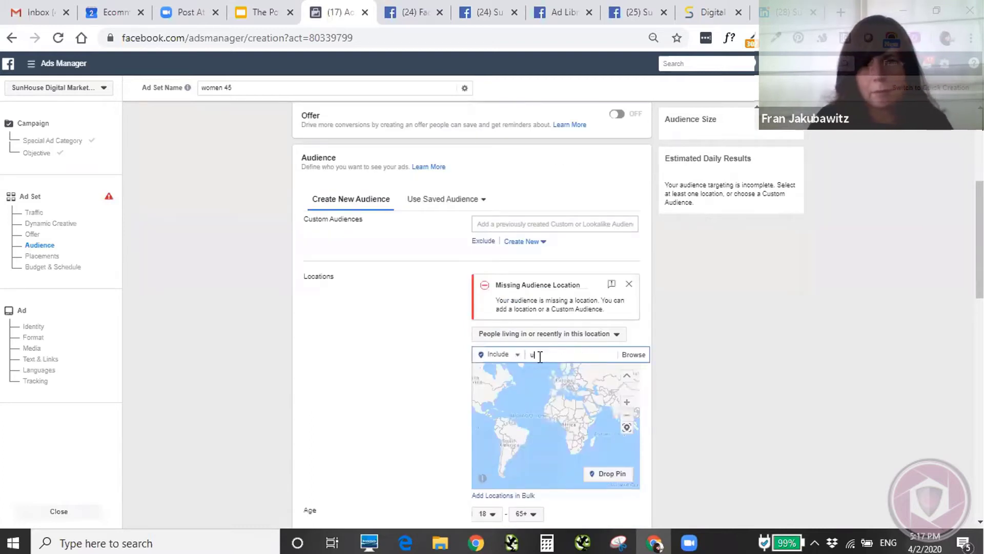
{"action": "type", "text": "nited states"}
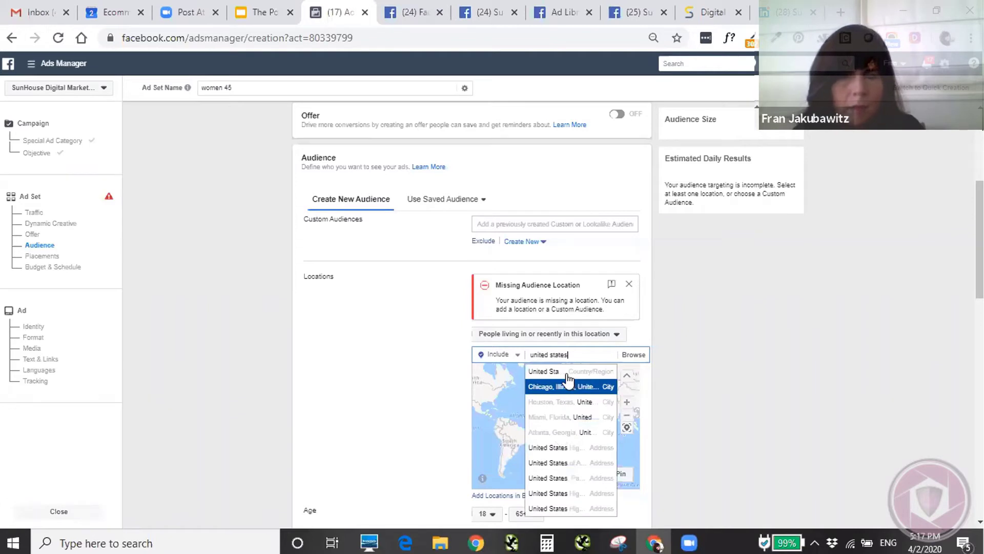
{"action": "left_click", "coordinate": [573, 371]}
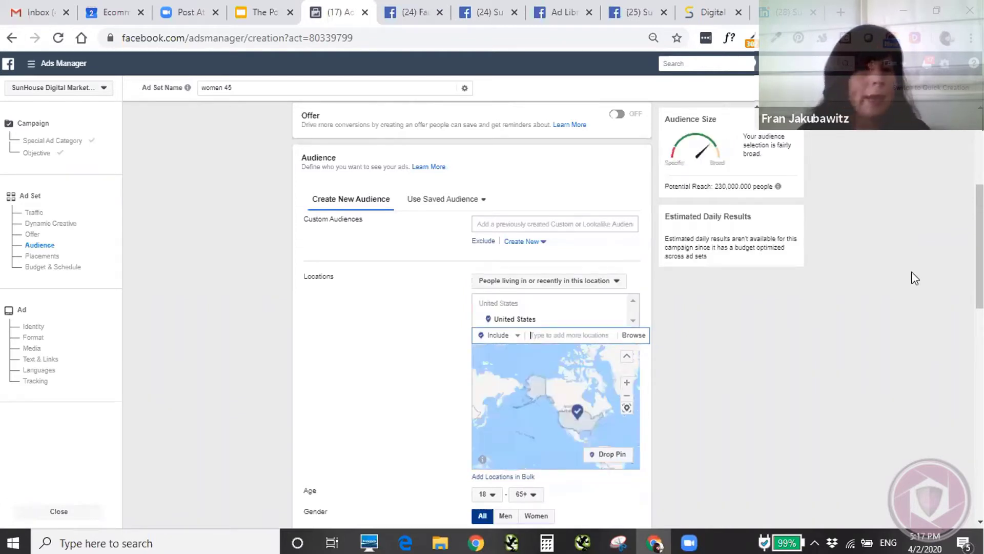
Browse the Detailed Targeting demographics down to the All Parents categories under Parents
{"action": "scroll", "coordinate": [449, 446], "scroll_direction": "down", "scroll_amount": 3}
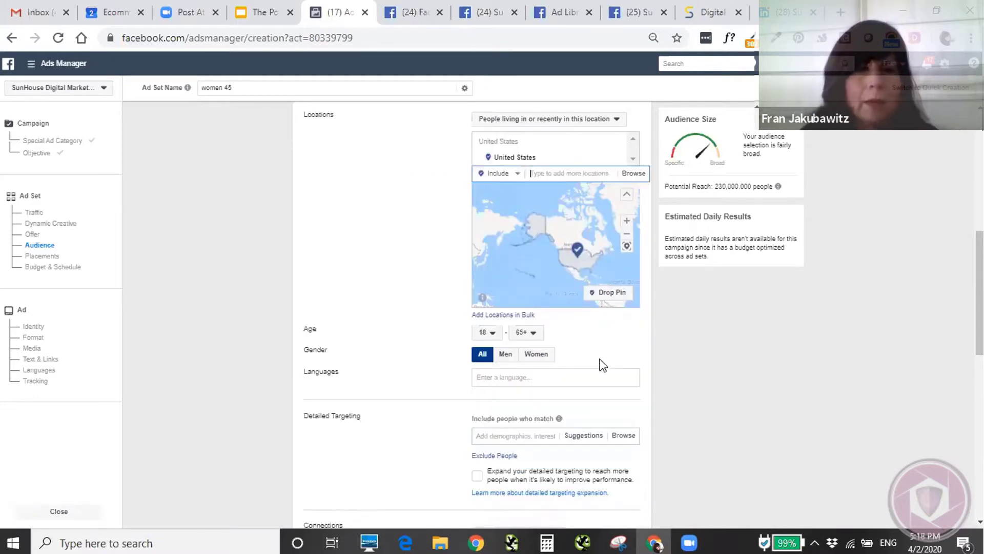
{"action": "scroll", "coordinate": [602, 363], "scroll_direction": "down", "scroll_amount": 1}
{"action": "scroll", "coordinate": [590, 358], "scroll_direction": "down", "scroll_amount": 2}
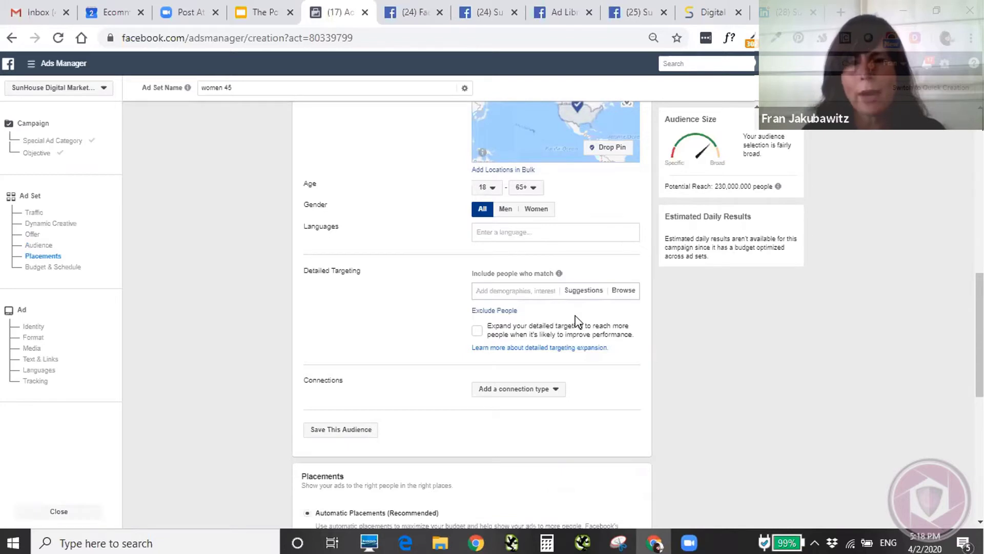
{"action": "left_click", "coordinate": [623, 291]}
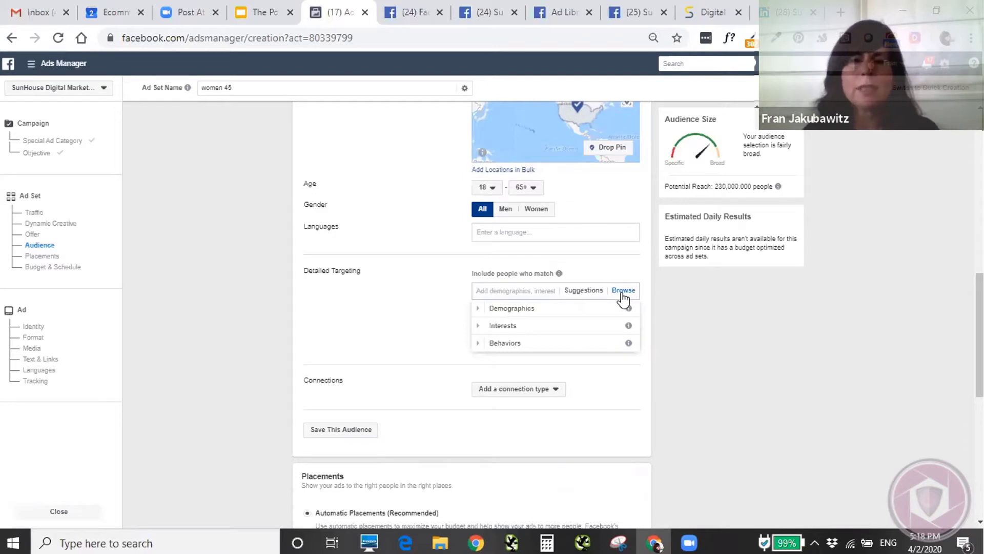
{"action": "left_click", "coordinate": [525, 310]}
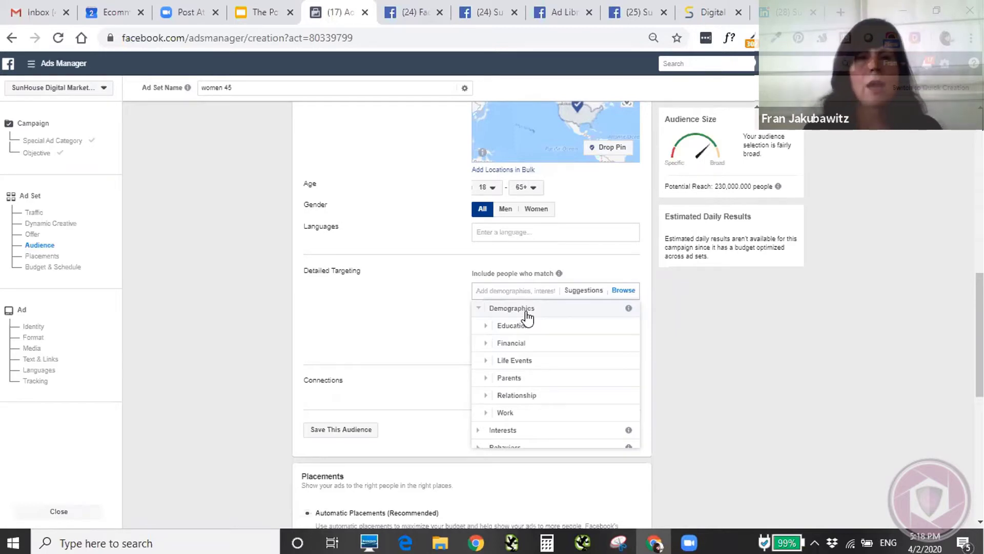
{"action": "left_click", "coordinate": [509, 378]}
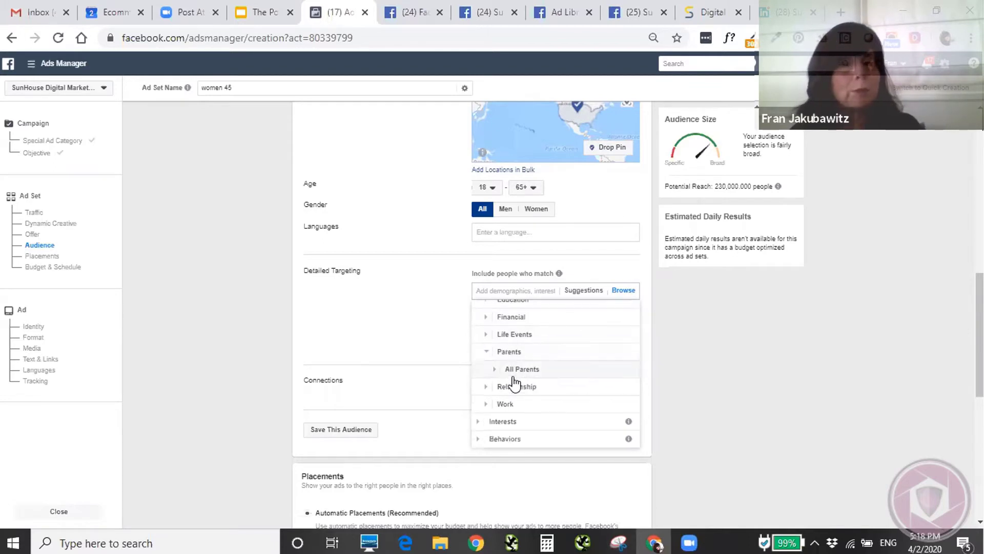
{"action": "left_click", "coordinate": [545, 372]}
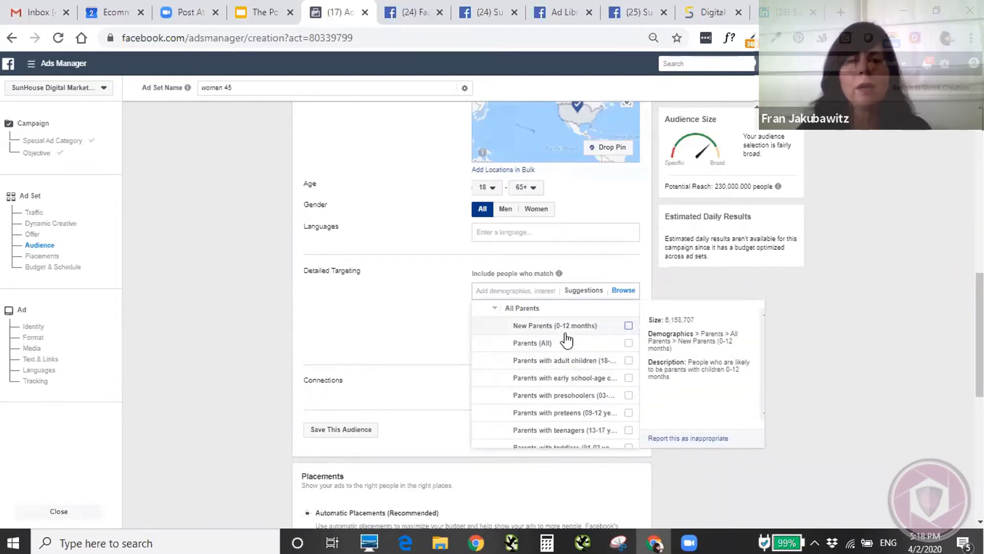
{"action": "left_click", "coordinate": [447, 331]}
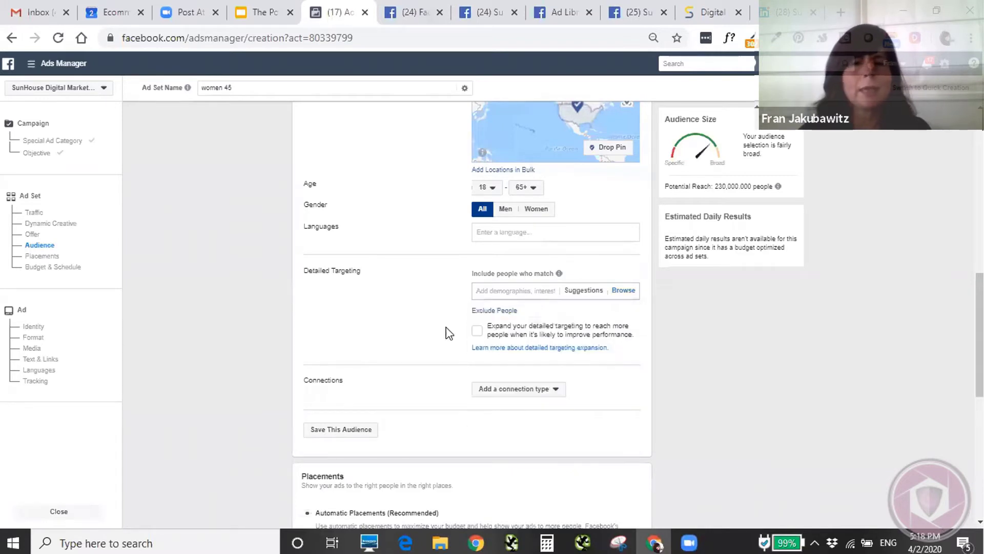
Browse the Detailed Targeting categories under Interests and the Digital activities under Behaviors
{"action": "left_click", "coordinate": [632, 292]}
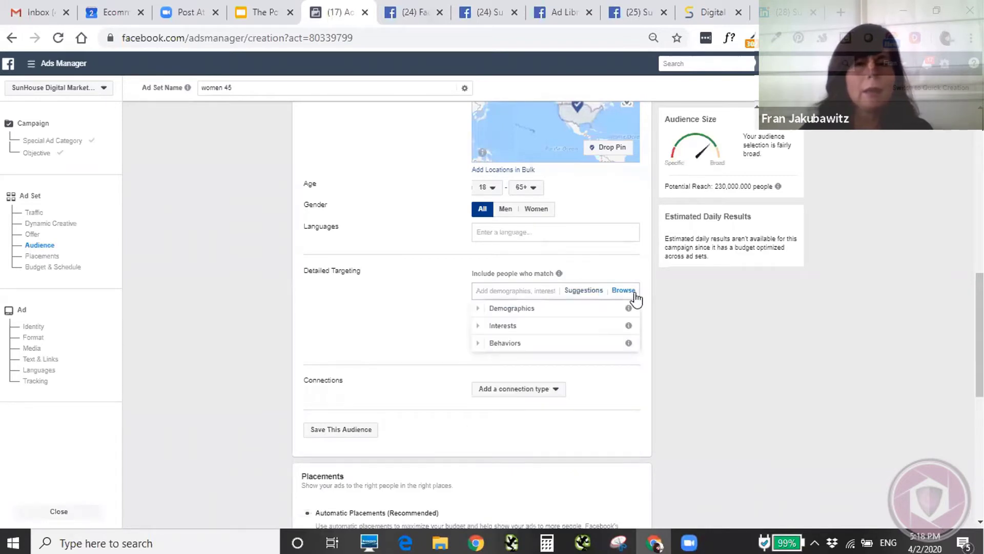
{"action": "left_click", "coordinate": [512, 328]}
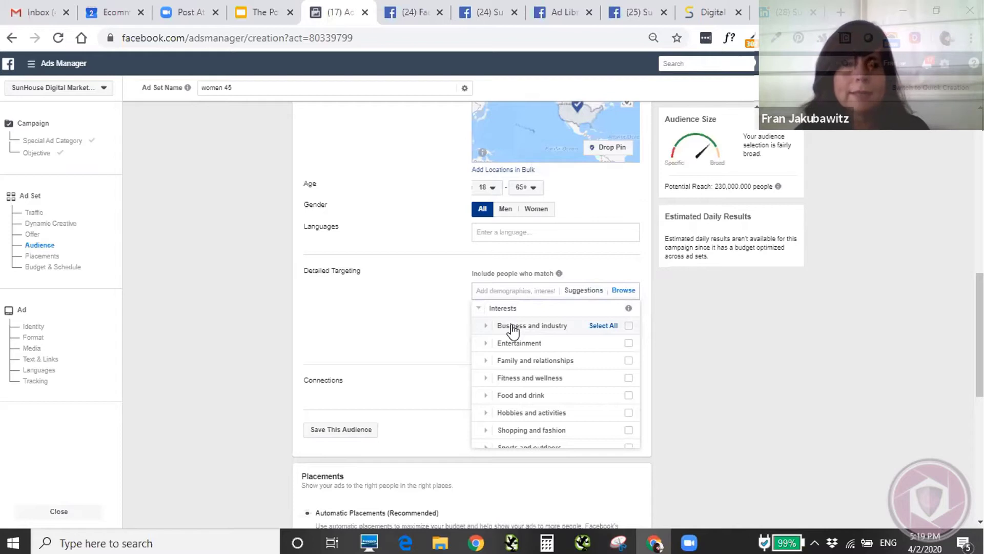
{"action": "left_click", "coordinate": [421, 326]}
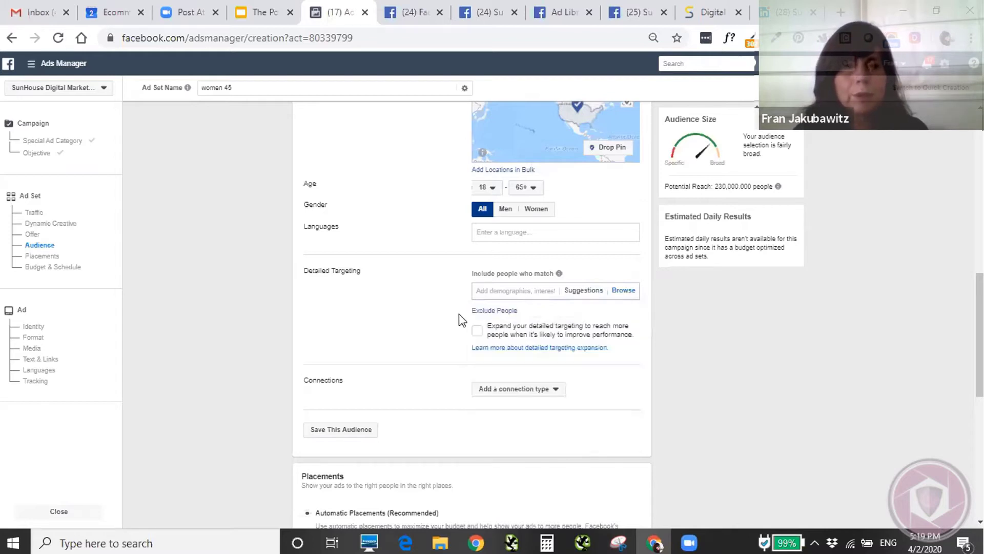
{"action": "left_click", "coordinate": [630, 296]}
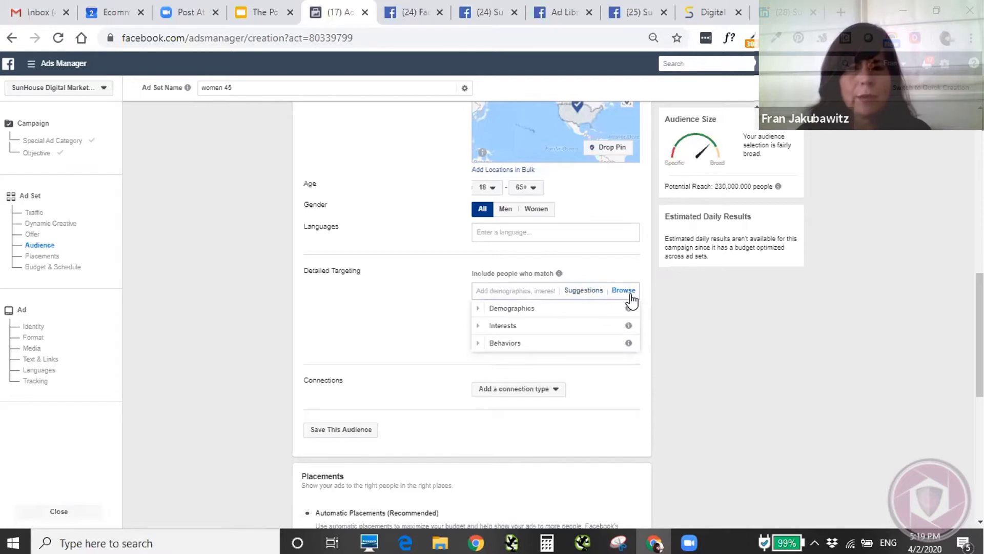
{"action": "left_click", "coordinate": [501, 342]}
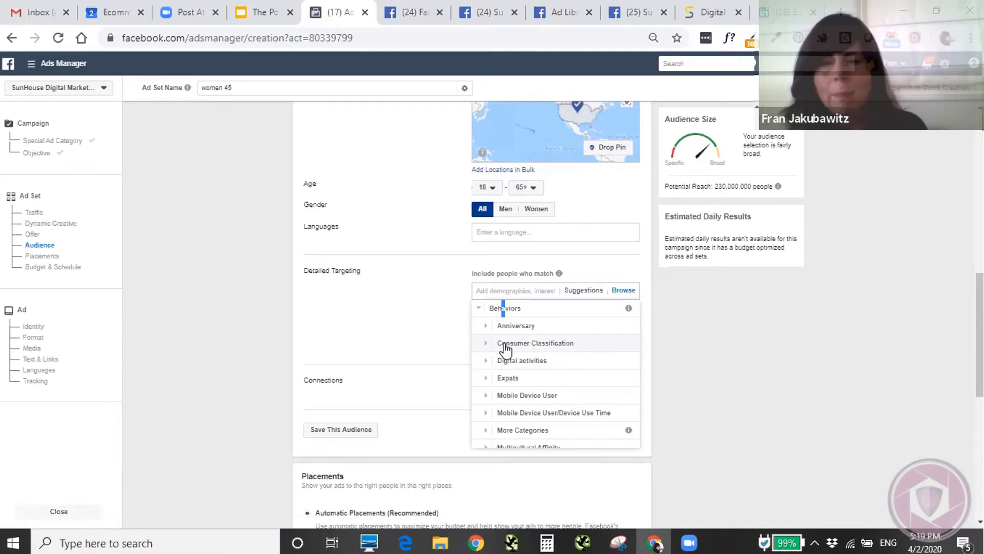
{"action": "left_click", "coordinate": [530, 363]}
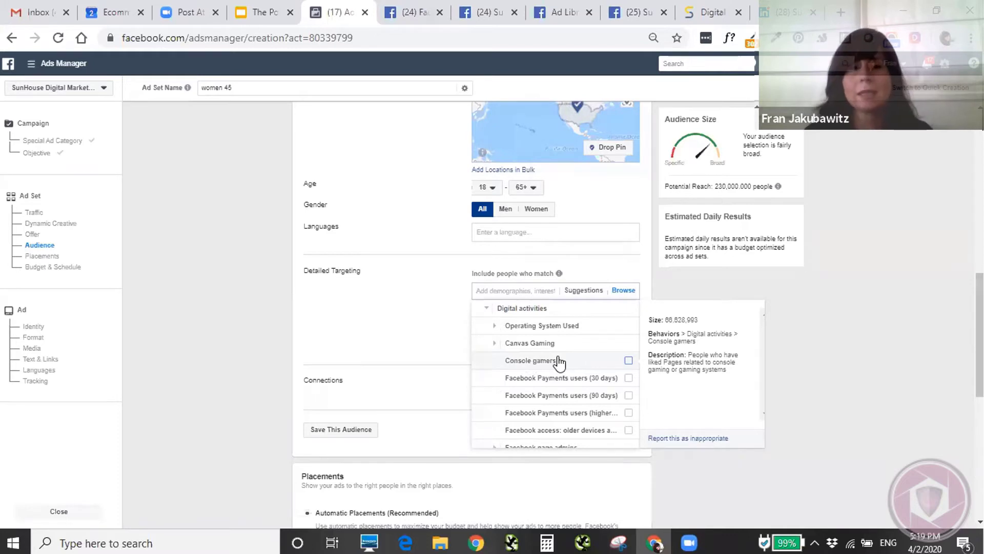
{"action": "left_click", "coordinate": [400, 308]}
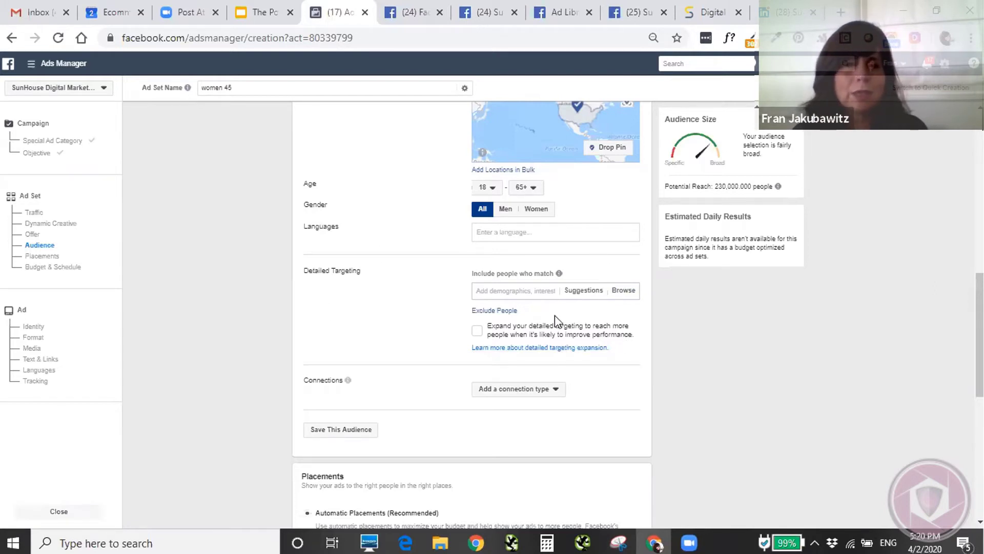
Switch the ad set from automatic to Manual Placements
{"action": "scroll", "coordinate": [647, 279], "scroll_direction": "down", "scroll_amount": 1}
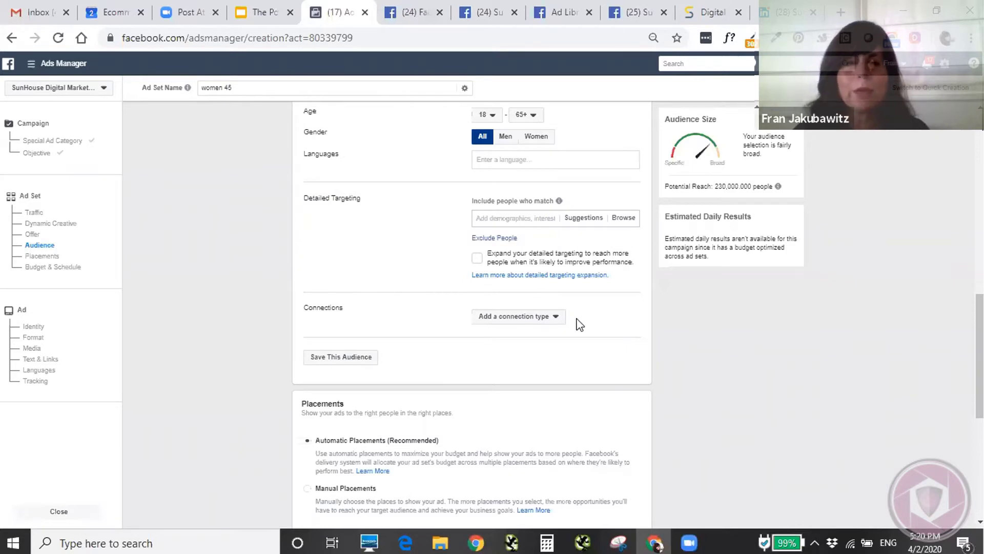
{"action": "scroll", "coordinate": [578, 321], "scroll_direction": "down", "scroll_amount": 1}
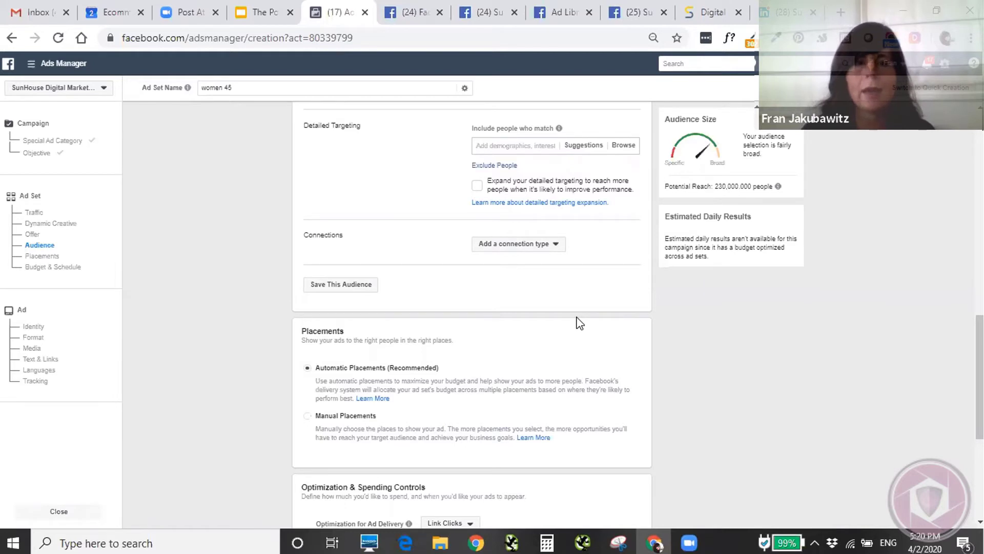
{"action": "scroll", "coordinate": [545, 300], "scroll_direction": "down", "scroll_amount": 2}
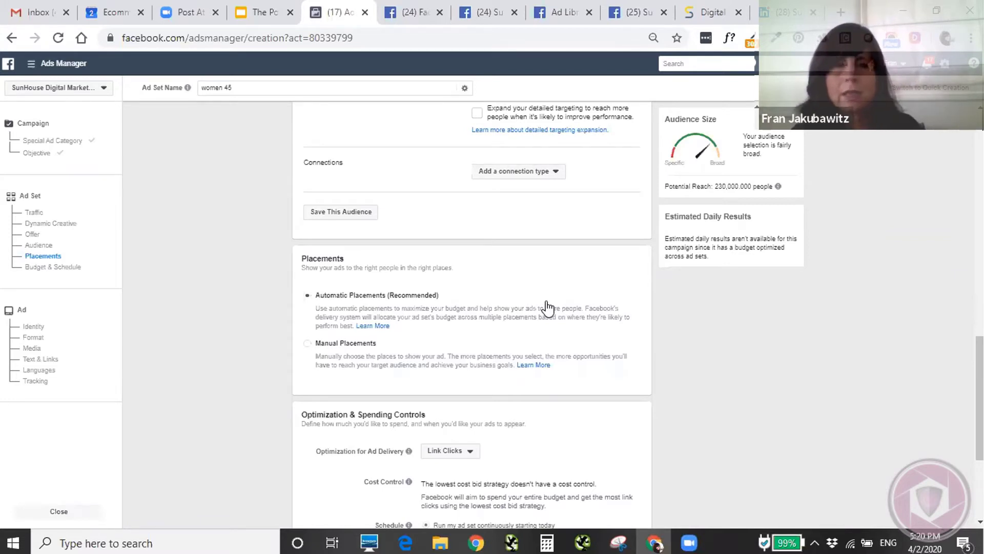
{"action": "left_click", "coordinate": [308, 343]}
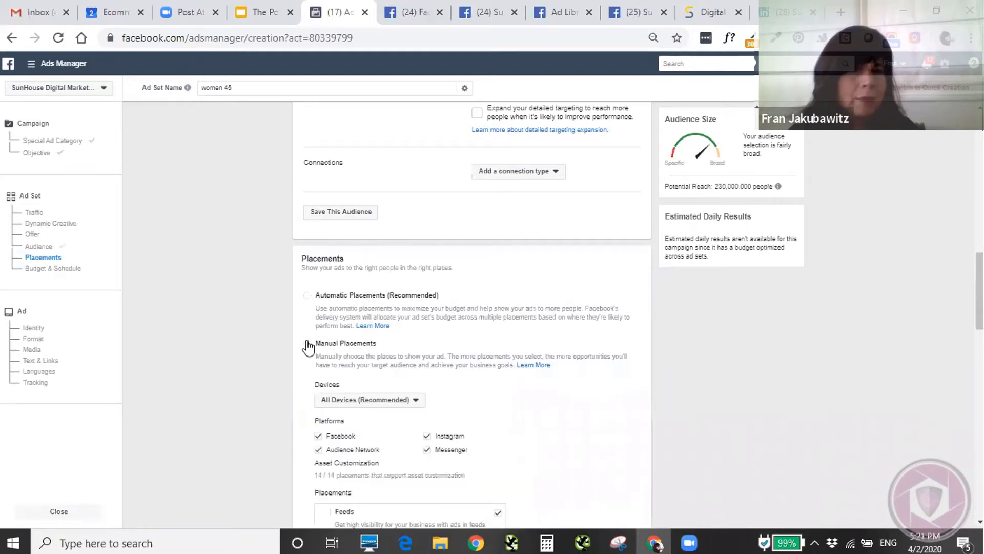
Review the platforms, the Feeds and Stories placements, and the device options for manual placements
{"action": "scroll", "coordinate": [555, 259], "scroll_direction": "down", "scroll_amount": 1}
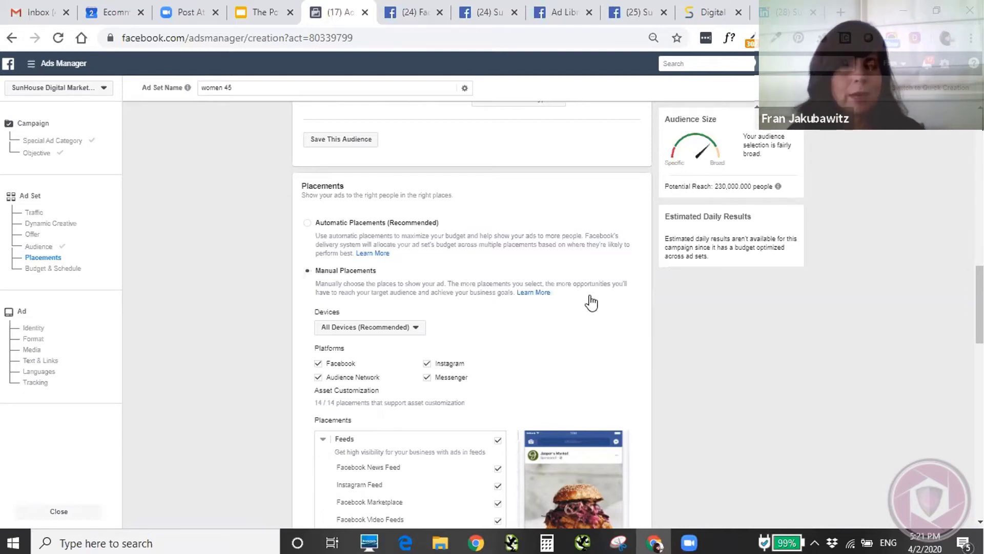
{"action": "scroll", "coordinate": [596, 289], "scroll_direction": "down", "scroll_amount": 3}
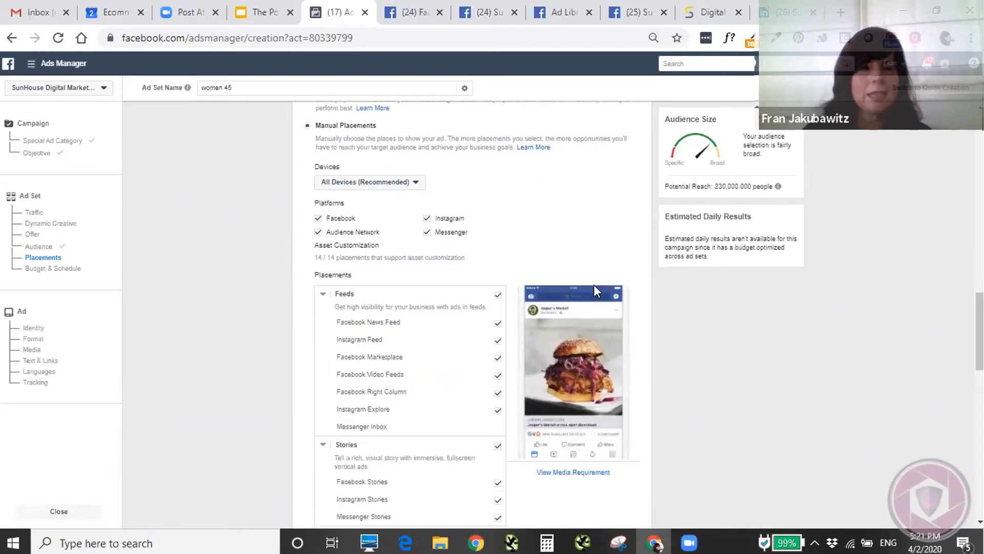
{"action": "scroll", "coordinate": [618, 267], "scroll_direction": "down", "scroll_amount": 2}
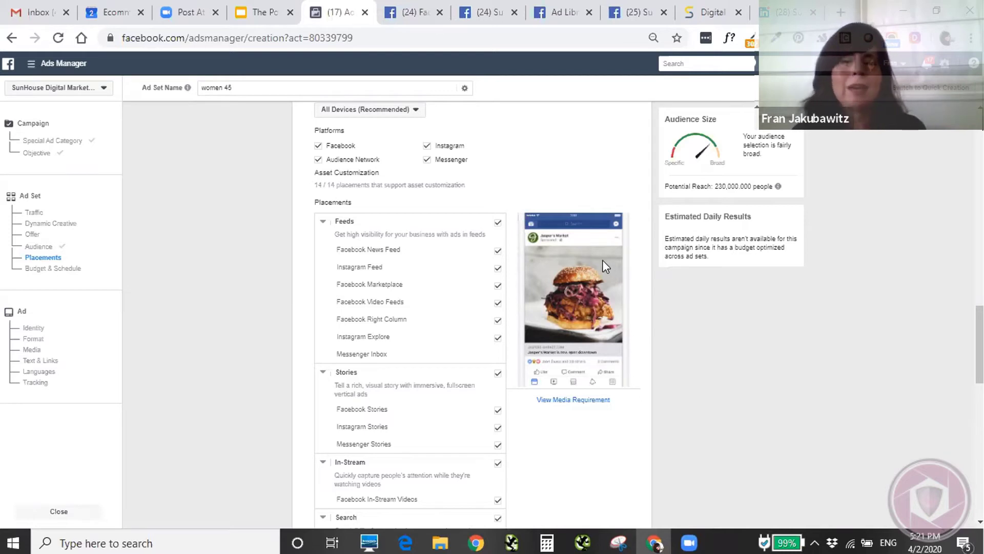
{"action": "scroll", "coordinate": [580, 193], "scroll_direction": "up", "scroll_amount": 1}
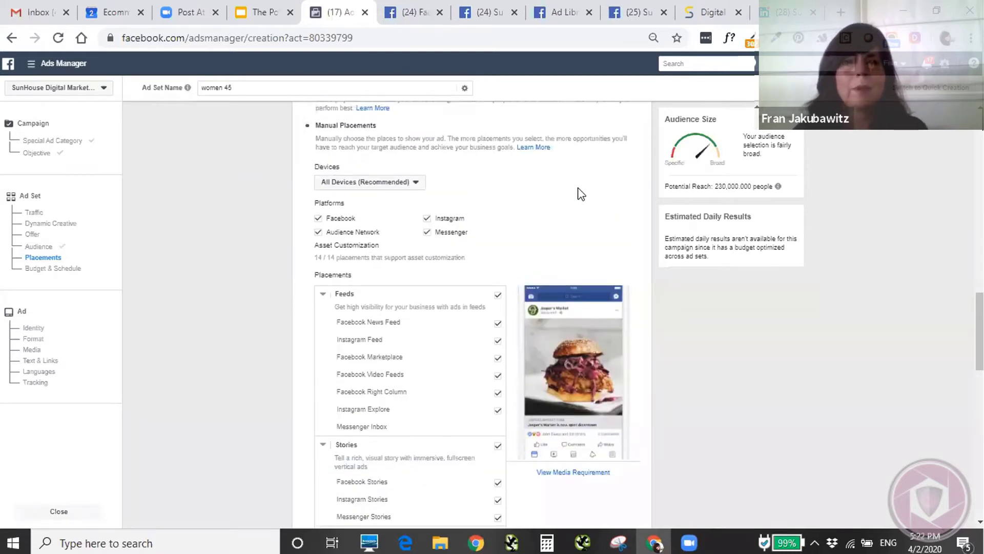
{"action": "scroll", "coordinate": [580, 193], "scroll_direction": "up", "scroll_amount": 1}
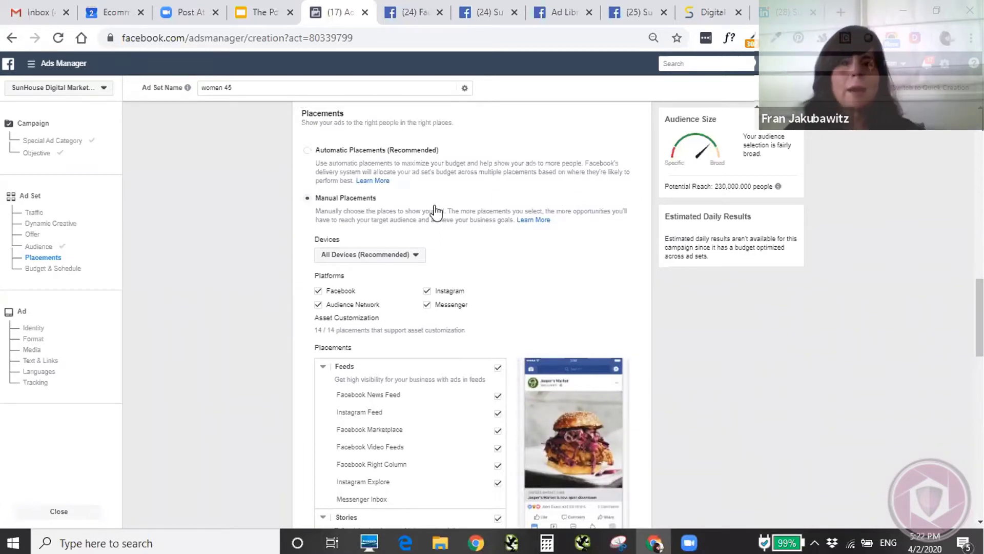
{"action": "left_click", "coordinate": [370, 256]}
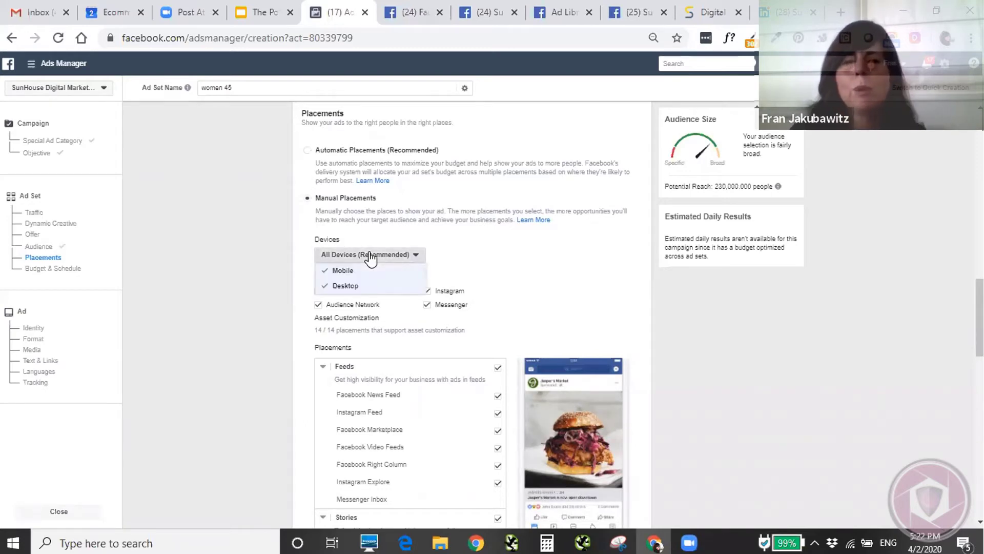
{"action": "left_click", "coordinate": [516, 228]}
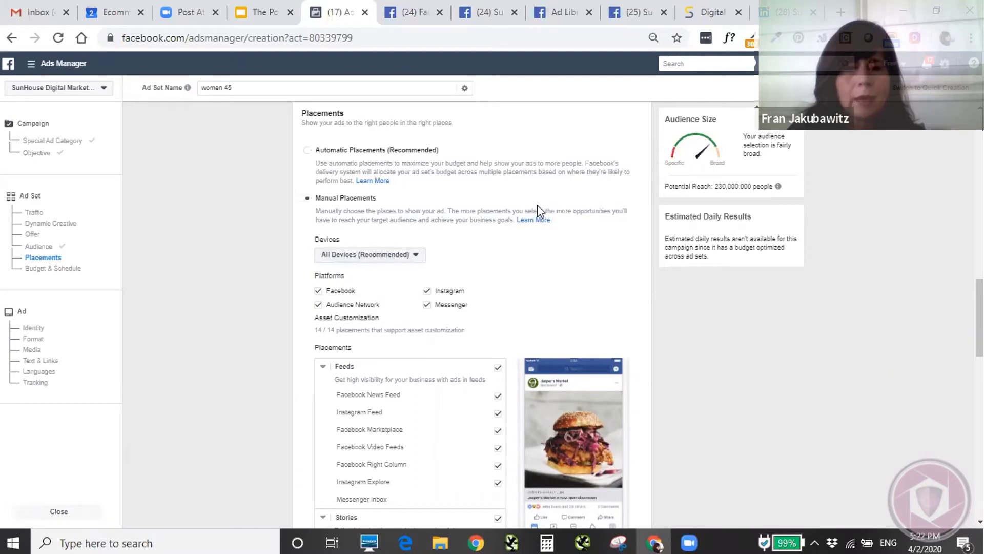
Check the Optimization for Ad Delivery options, leave Link Clicks selected, and continue to the ad settings
{"action": "scroll", "coordinate": [537, 205], "scroll_direction": "down", "scroll_amount": 6}
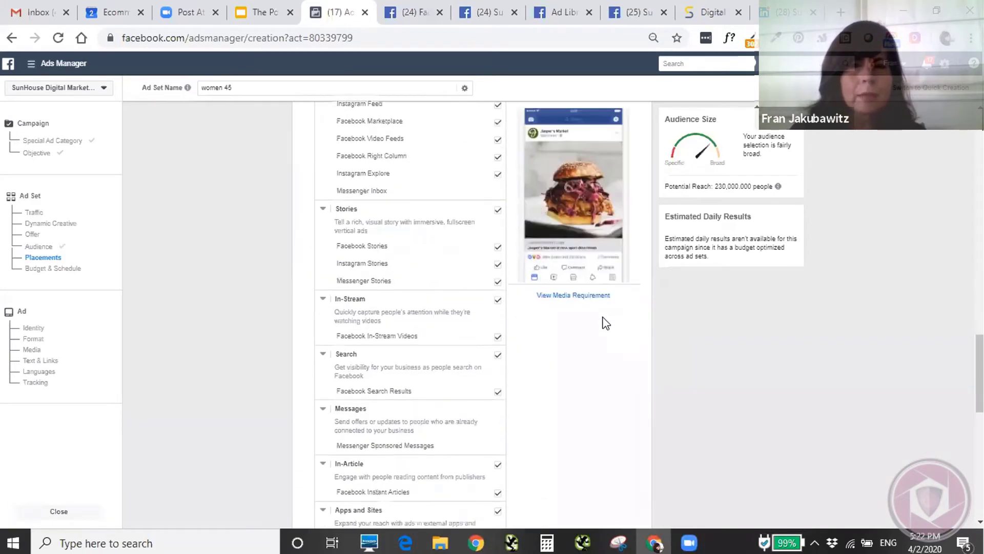
{"action": "scroll", "coordinate": [598, 325], "scroll_direction": "down", "scroll_amount": 5}
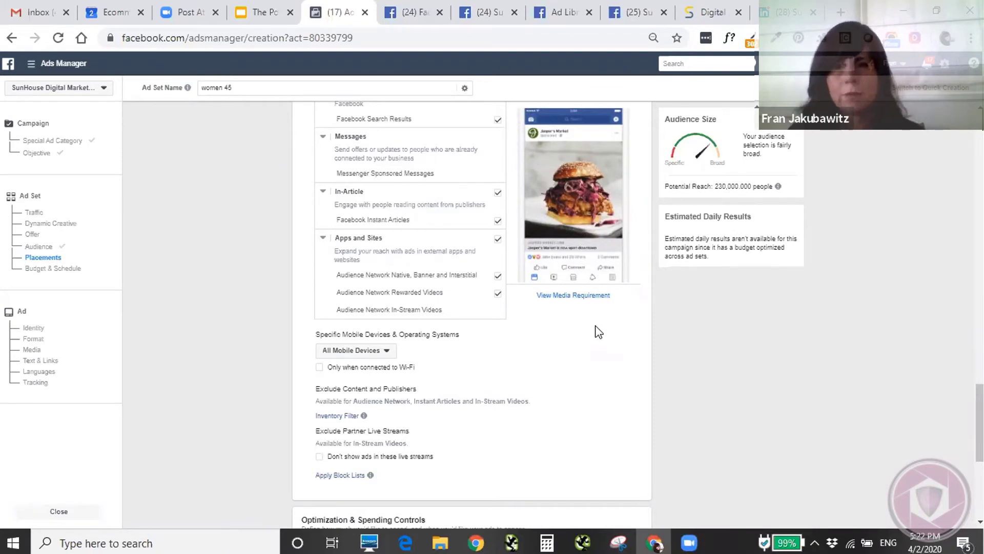
{"action": "scroll", "coordinate": [557, 339], "scroll_direction": "down", "scroll_amount": 5}
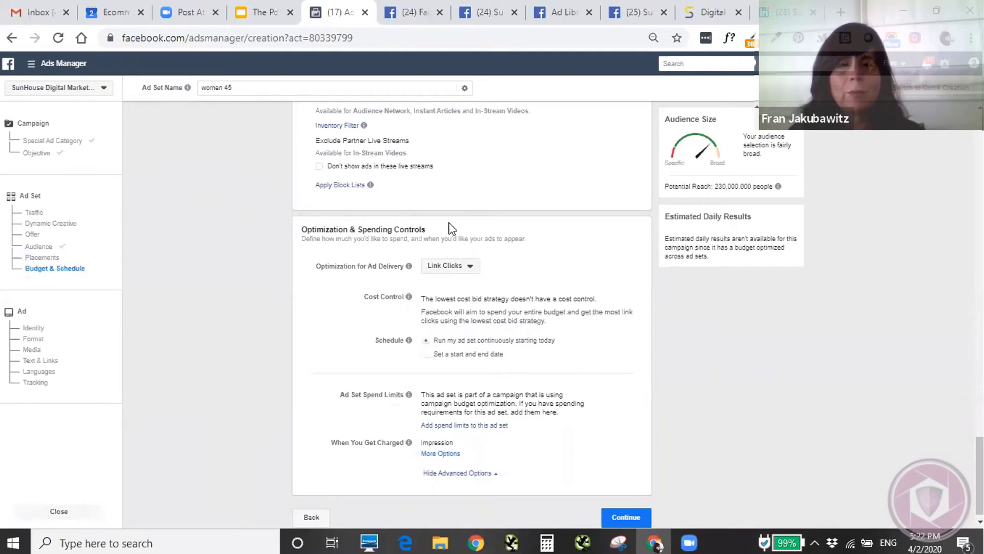
{"action": "left_click", "coordinate": [437, 277]}
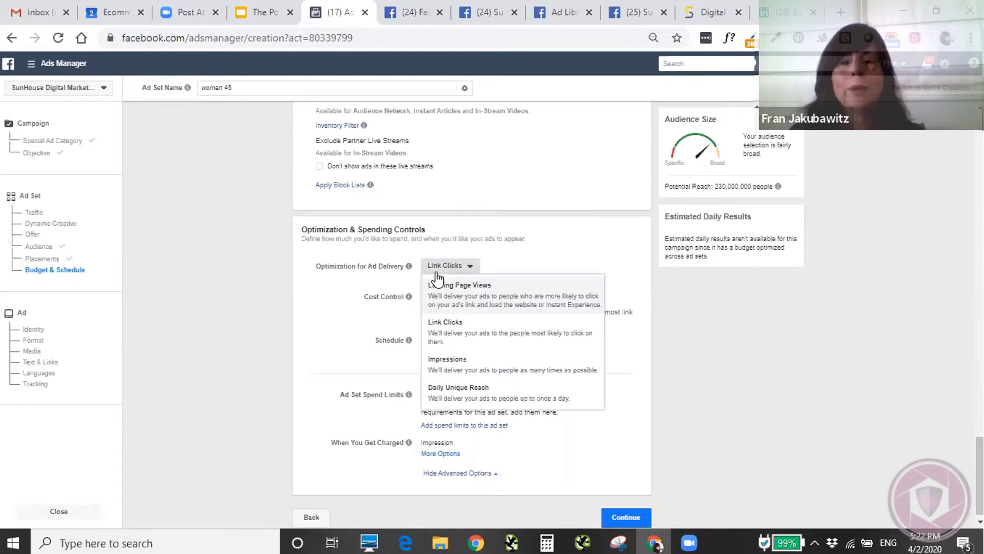
{"action": "left_click", "coordinate": [578, 258]}
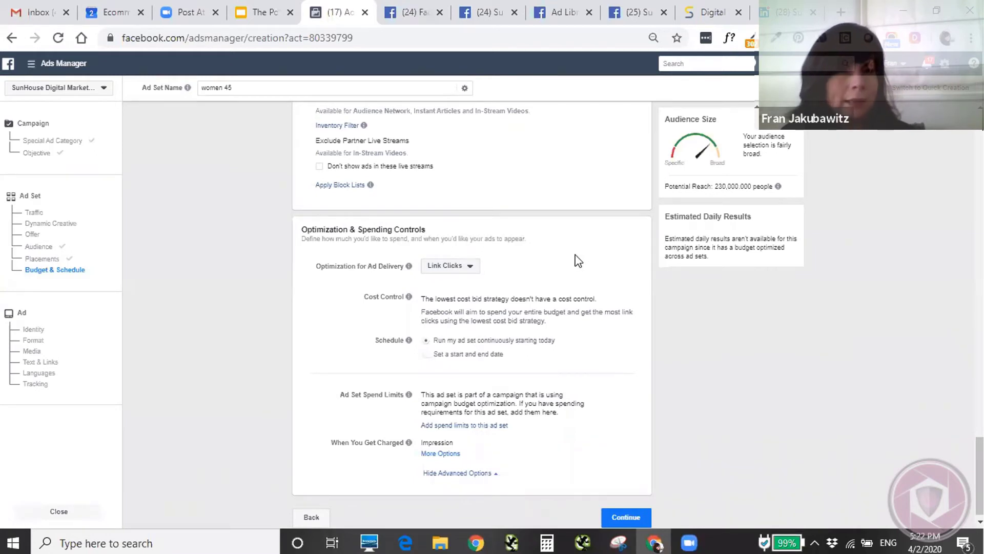
{"action": "scroll", "coordinate": [581, 259], "scroll_direction": "down", "scroll_amount": 1}
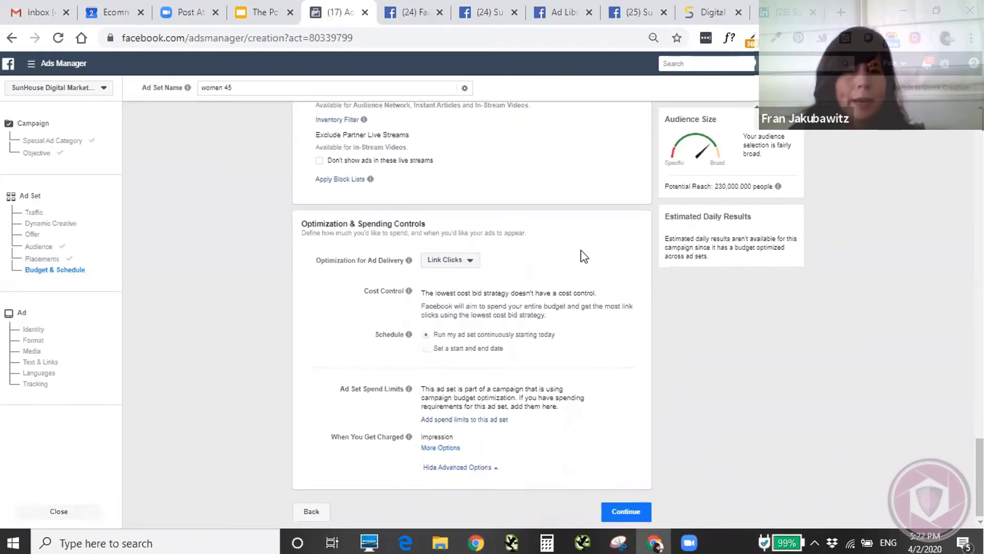
{"action": "left_click", "coordinate": [626, 511]}
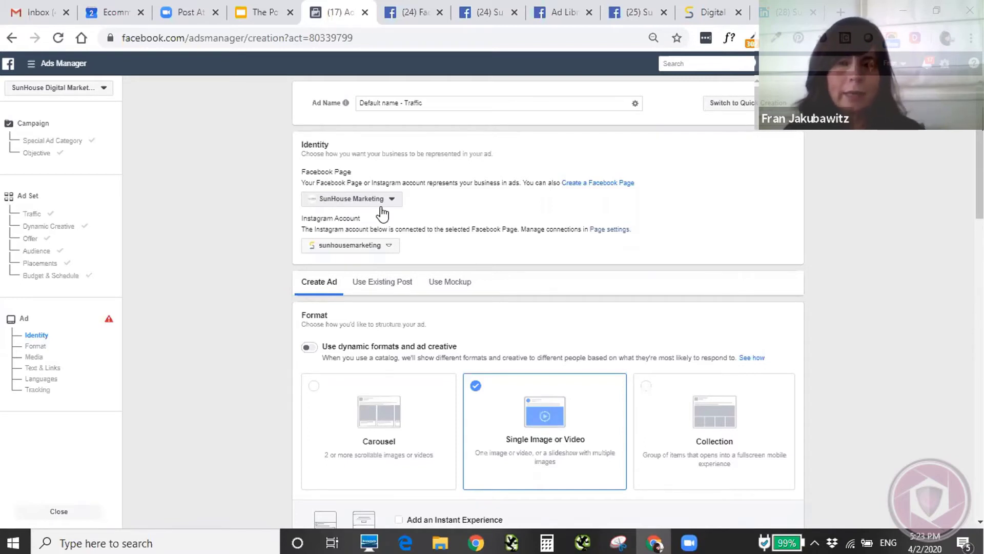
Choose the Carousel format for the new ad
{"action": "scroll", "coordinate": [613, 168], "scroll_direction": "down", "scroll_amount": 3}
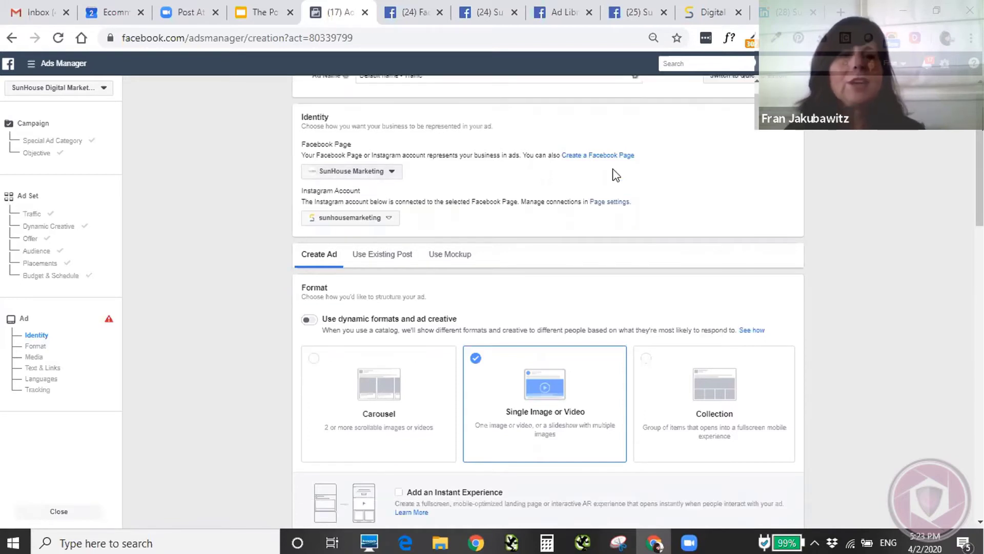
{"action": "scroll", "coordinate": [607, 180], "scroll_direction": "down", "scroll_amount": 2}
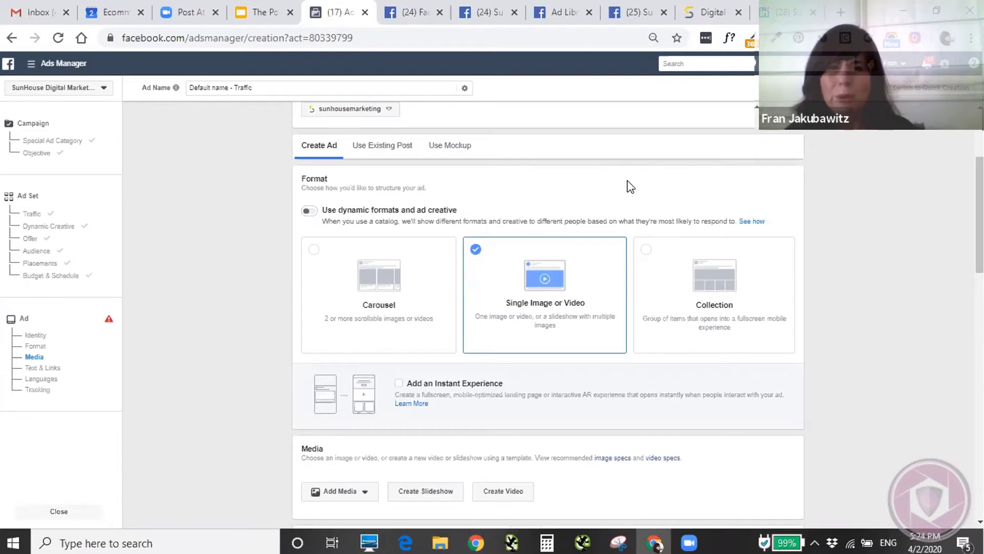
{"action": "left_click", "coordinate": [315, 257]}
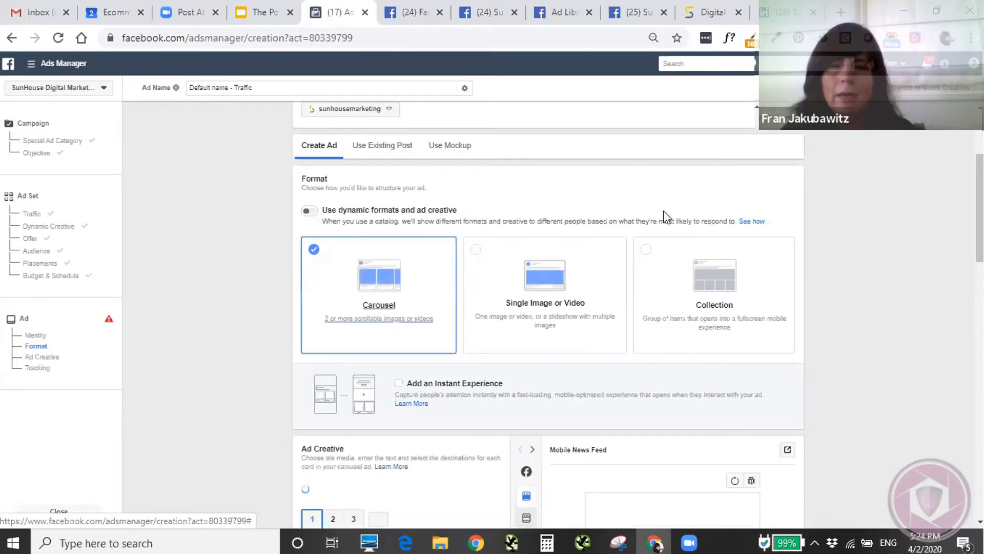
Review the Carousel ad creative settings and change the ad format to Single Image or Video
{"action": "scroll", "coordinate": [729, 232], "scroll_direction": "down", "scroll_amount": 3}
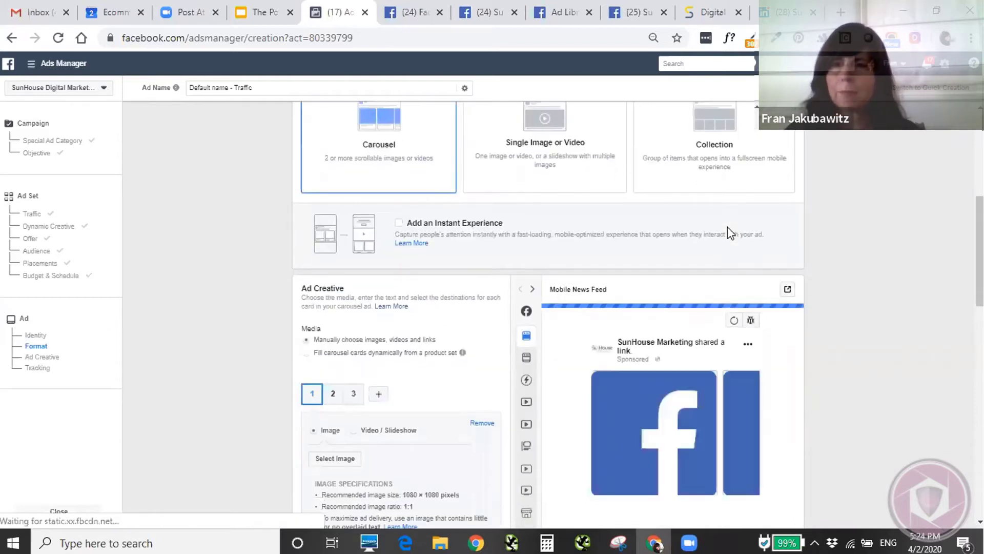
{"action": "scroll", "coordinate": [731, 233], "scroll_direction": "down", "scroll_amount": 2}
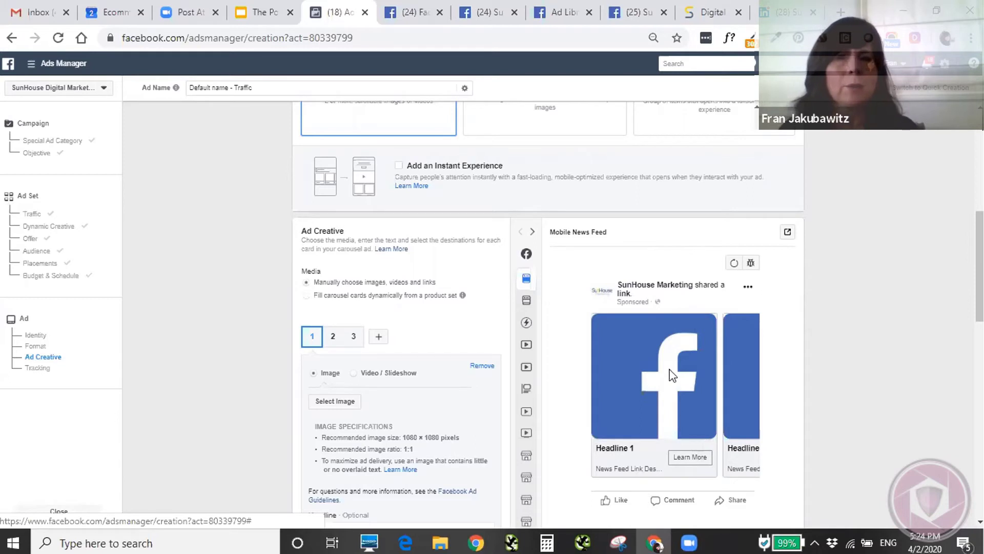
{"action": "scroll", "coordinate": [658, 370], "scroll_direction": "up", "scroll_amount": 3}
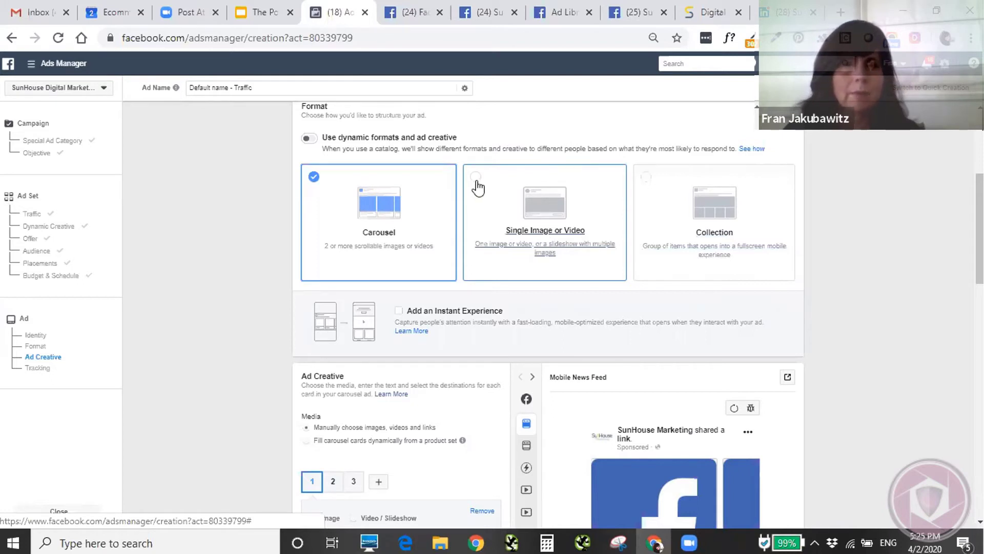
{"action": "left_click", "coordinate": [545, 205]}
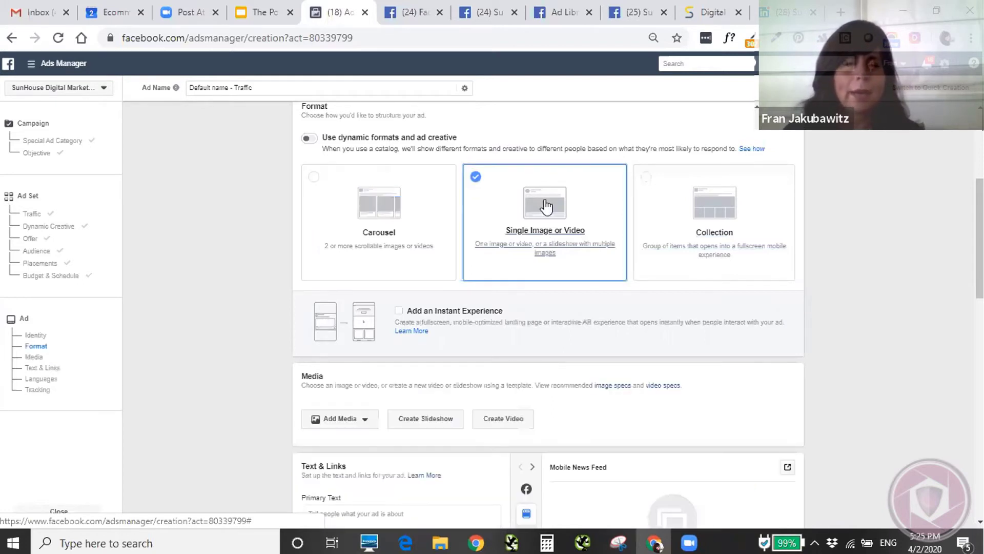
Use the existing Facebook Page post "4 Strategies for Family Lawyers to Generate Qualified Leads Online" as the ad creative
{"action": "scroll", "coordinate": [544, 199], "scroll_direction": "down", "scroll_amount": 2}
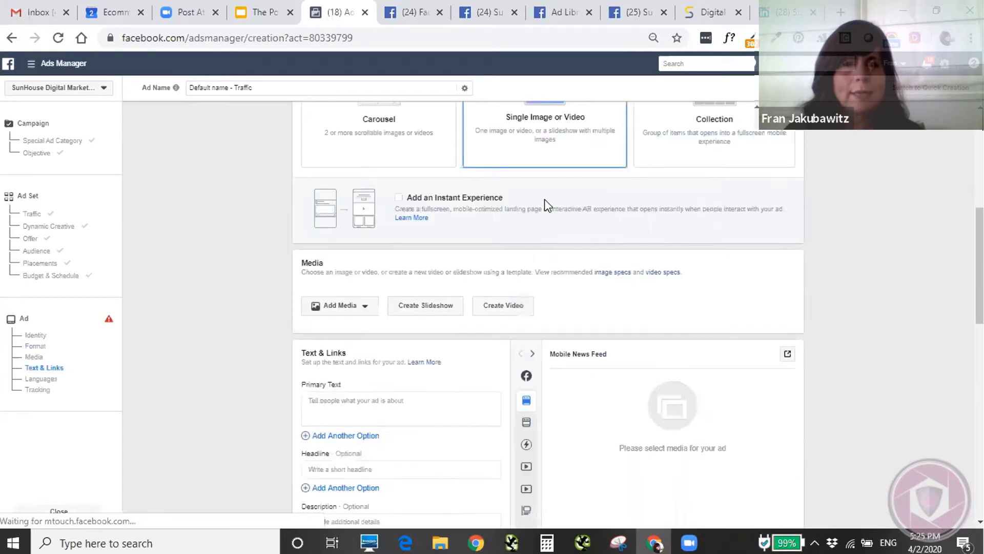
{"action": "scroll", "coordinate": [546, 204], "scroll_direction": "down", "scroll_amount": 1}
{"action": "scroll", "coordinate": [545, 204], "scroll_direction": "up", "scroll_amount": 3}
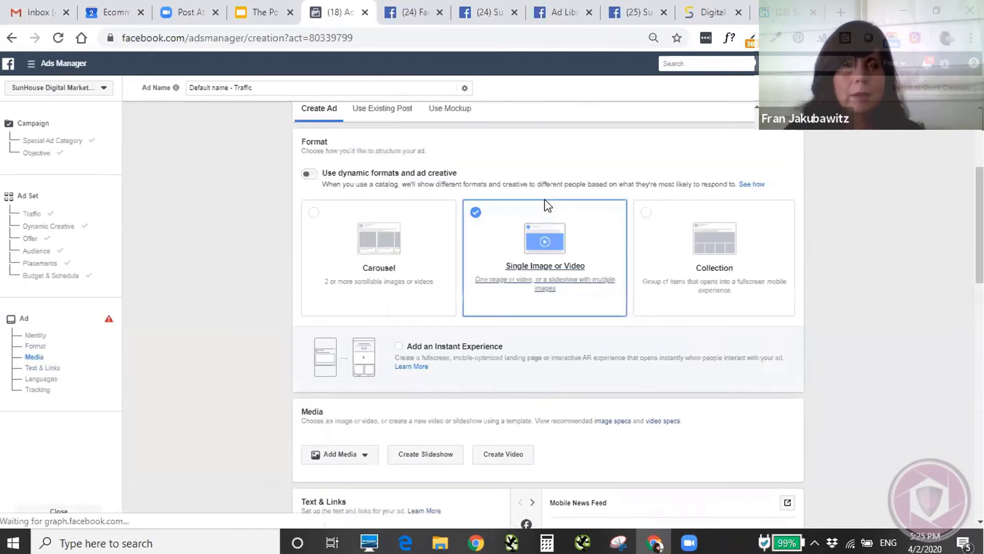
{"action": "scroll", "coordinate": [548, 205], "scroll_direction": "up", "scroll_amount": 2}
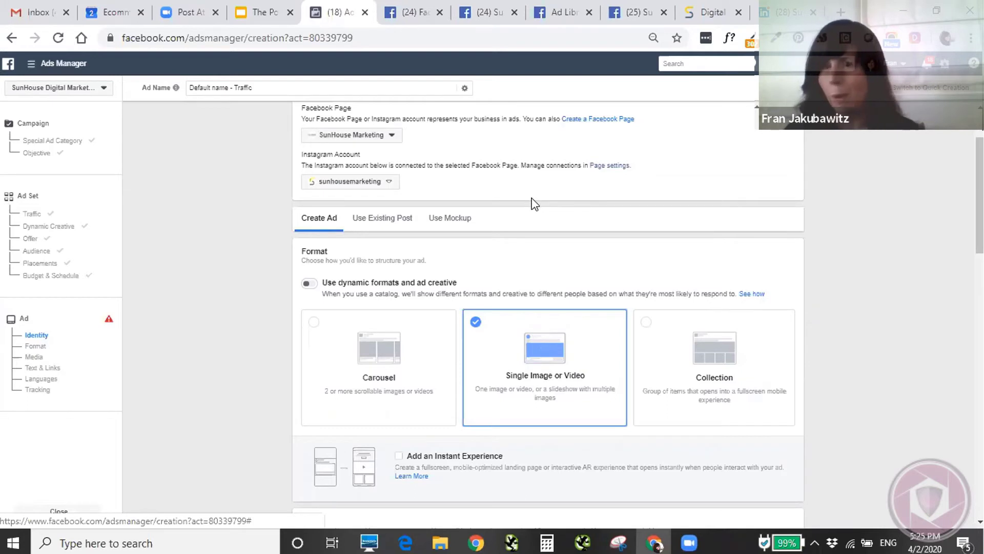
{"action": "left_click", "coordinate": [386, 224]}
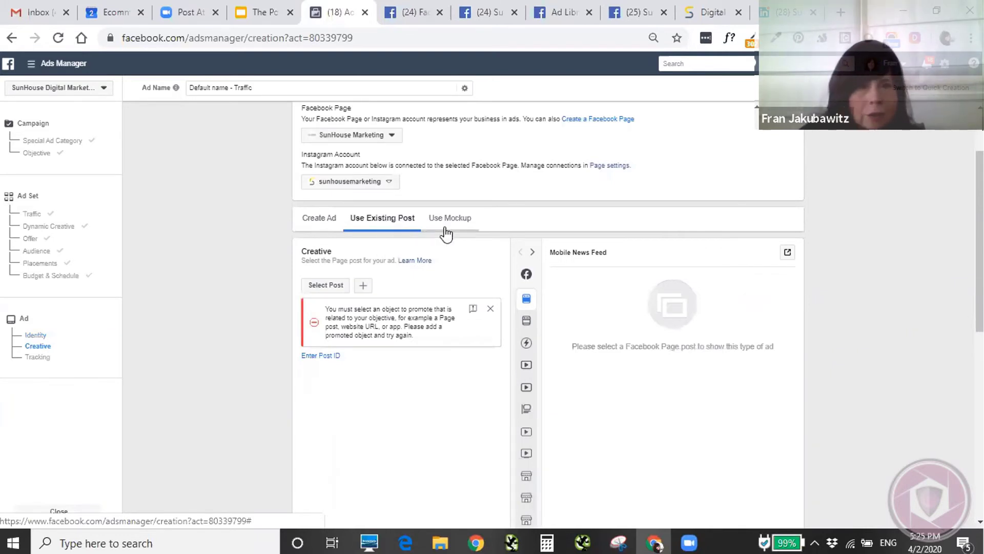
{"action": "left_click", "coordinate": [328, 285]}
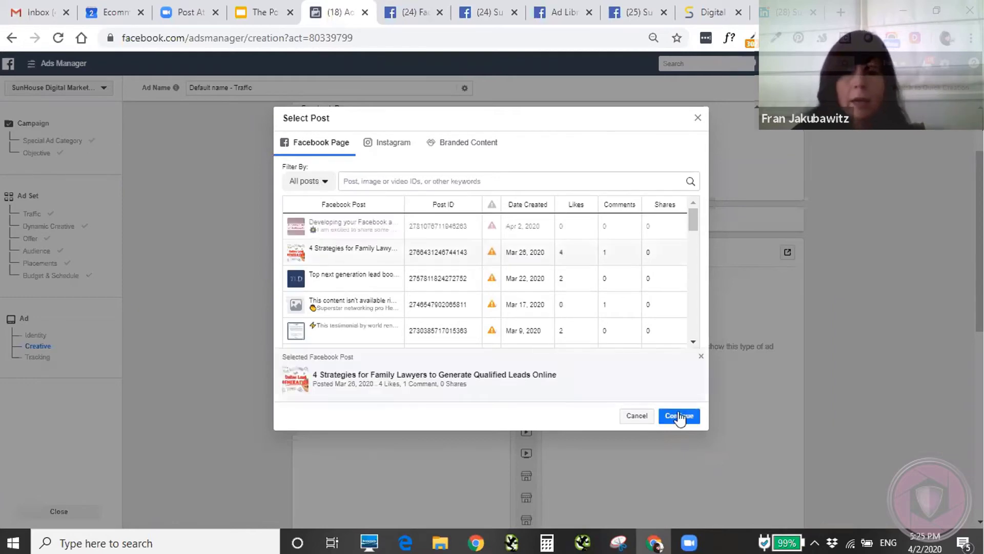
{"action": "left_click", "coordinate": [678, 418]}
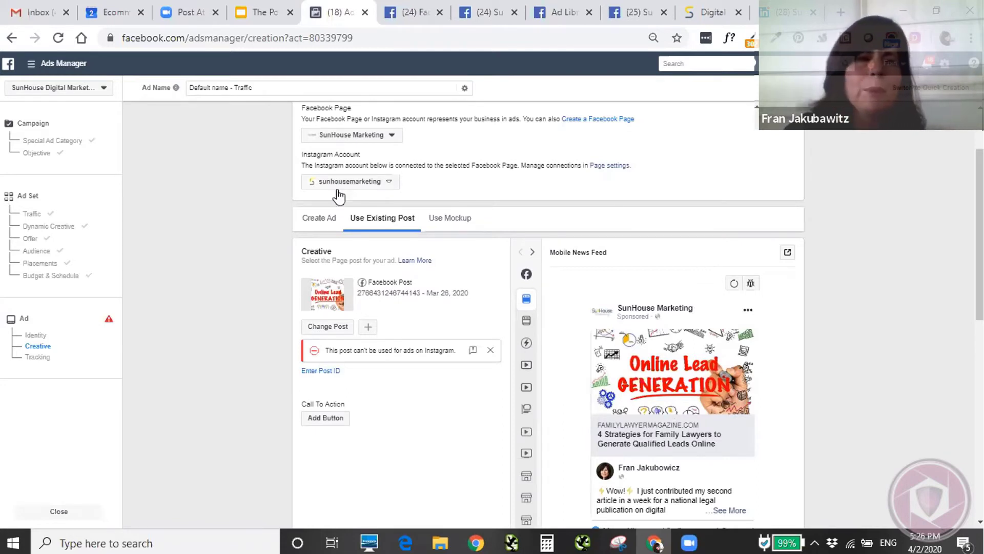
Return to creating a new ad and add the account image Digital MarketingOnlineCourse-1.jpg as its media
{"action": "left_click", "coordinate": [322, 221]}
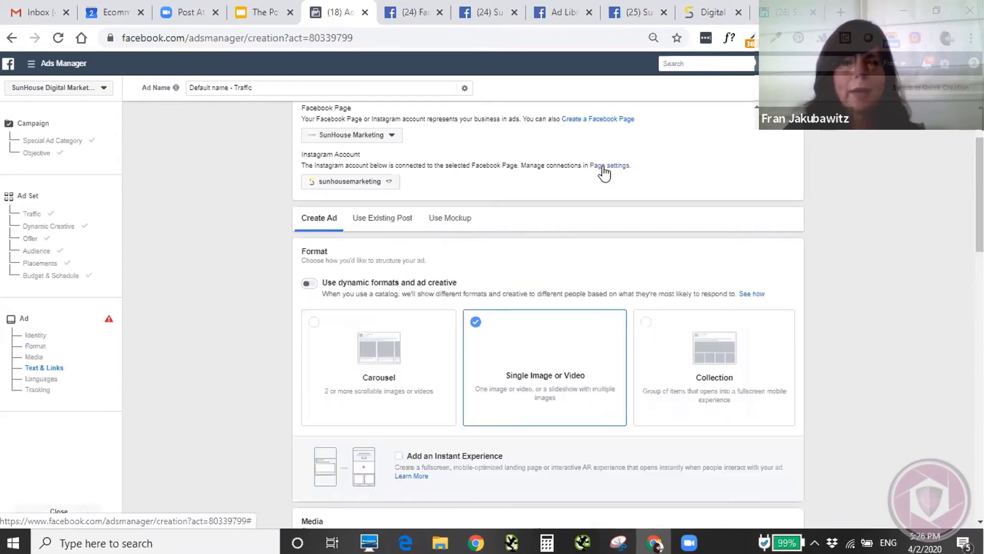
{"action": "scroll", "coordinate": [605, 171], "scroll_direction": "down", "scroll_amount": 1}
{"action": "scroll", "coordinate": [605, 172], "scroll_direction": "down", "scroll_amount": 7}
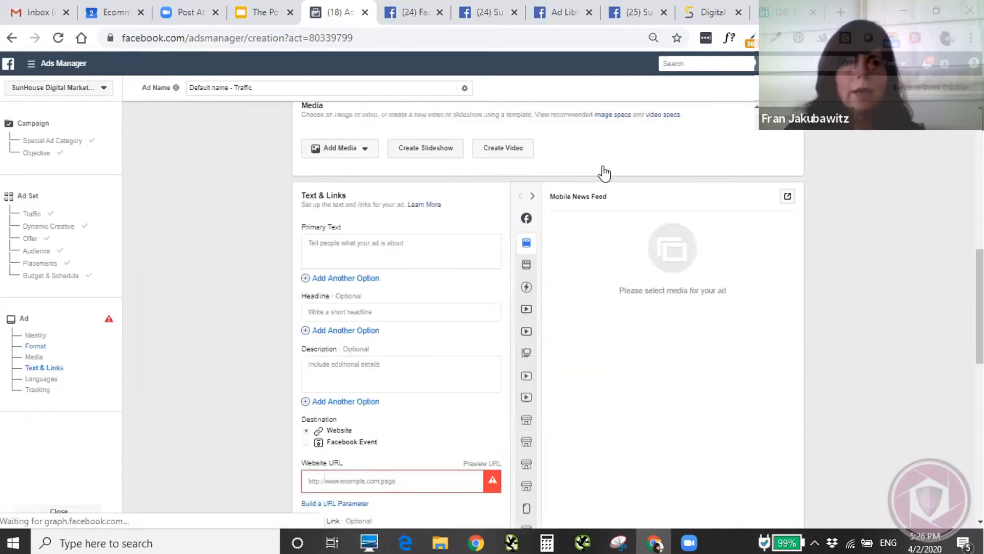
{"action": "scroll", "coordinate": [605, 172], "scroll_direction": "up", "scroll_amount": 4}
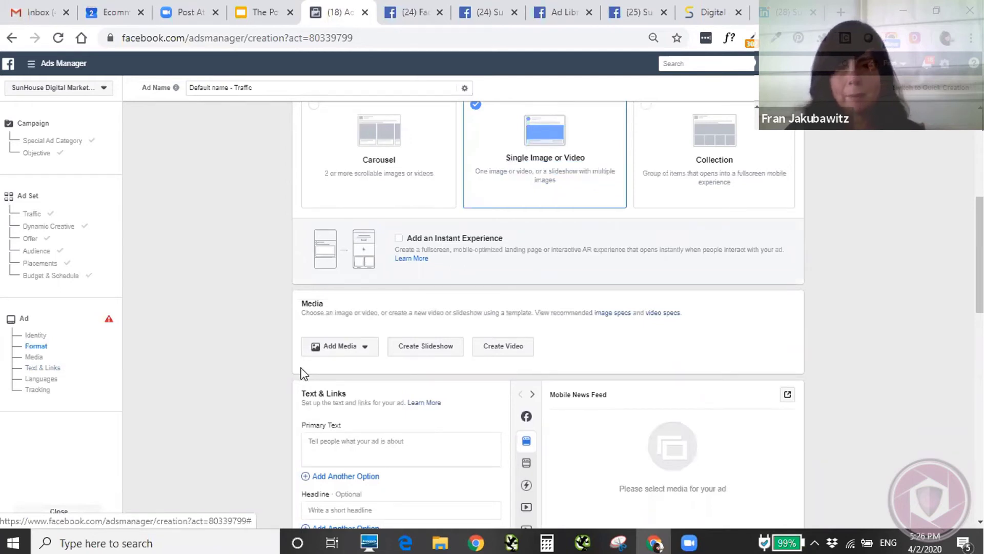
{"action": "left_click", "coordinate": [341, 352]}
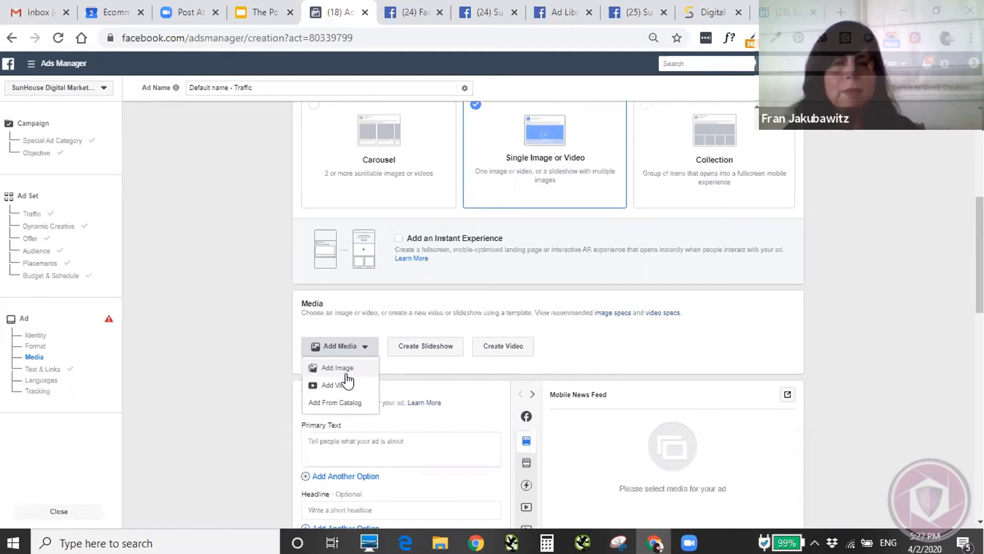
{"action": "left_click", "coordinate": [339, 368]}
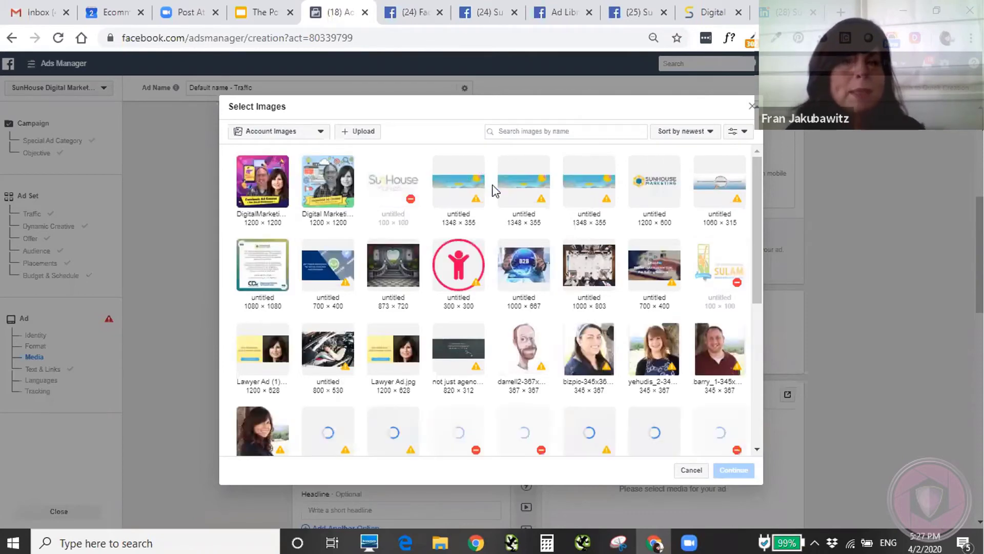
{"action": "left_click", "coordinate": [337, 197]}
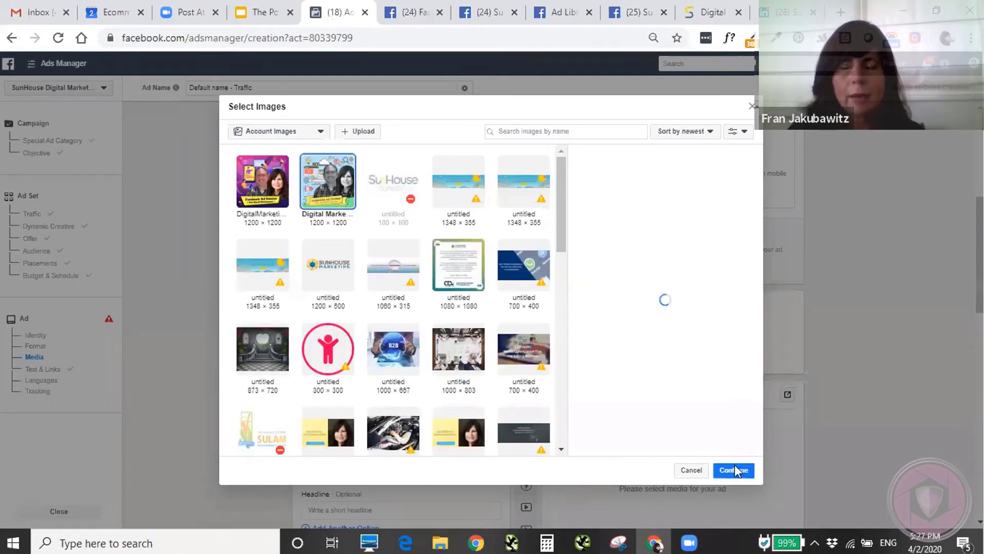
{"action": "left_click", "coordinate": [738, 471]}
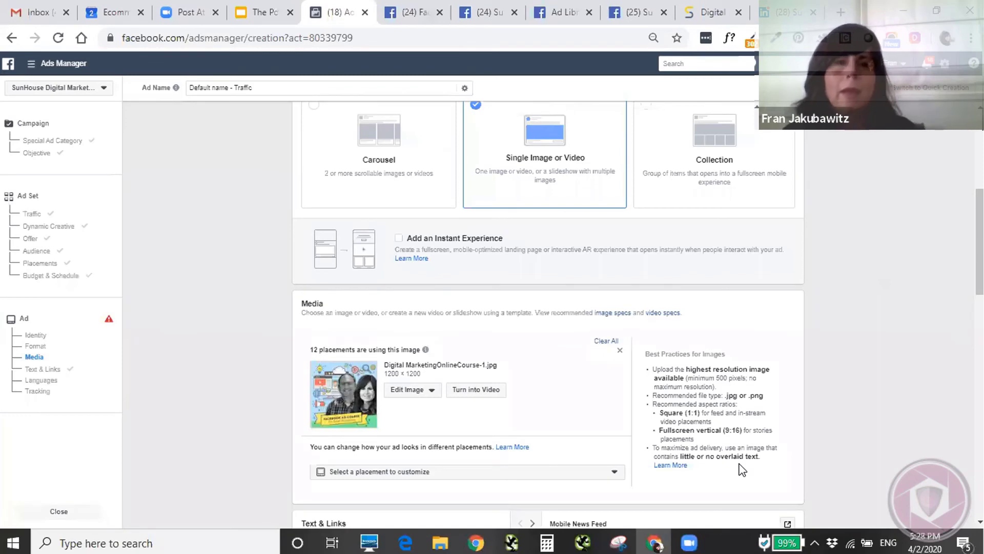
Examine the image best practices, the primary text, headline, description and destination fields, and the Mobile News Feed preview
{"action": "scroll", "coordinate": [700, 348], "scroll_direction": "down", "scroll_amount": 1}
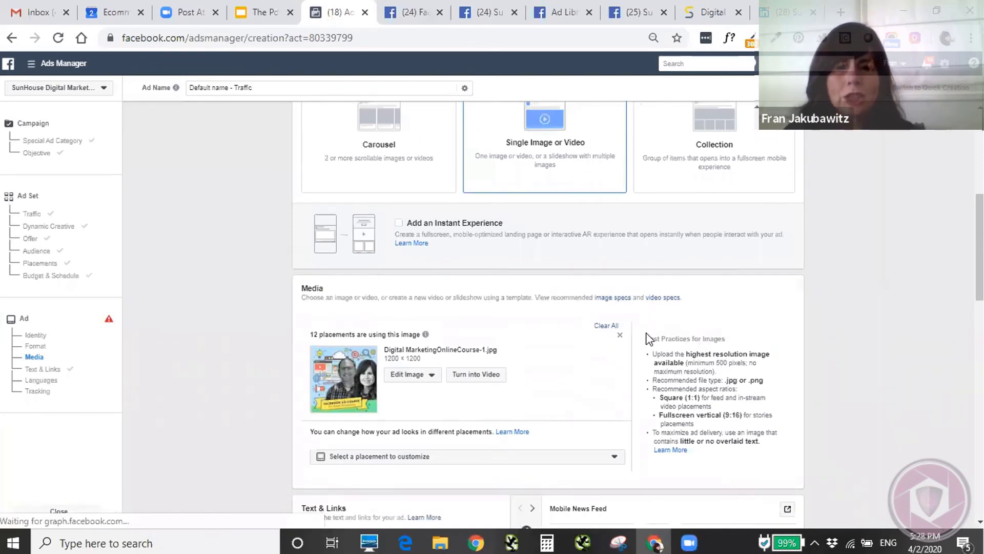
{"action": "scroll", "coordinate": [648, 336], "scroll_direction": "down", "scroll_amount": 1}
{"action": "scroll", "coordinate": [631, 299], "scroll_direction": "down", "scroll_amount": 1}
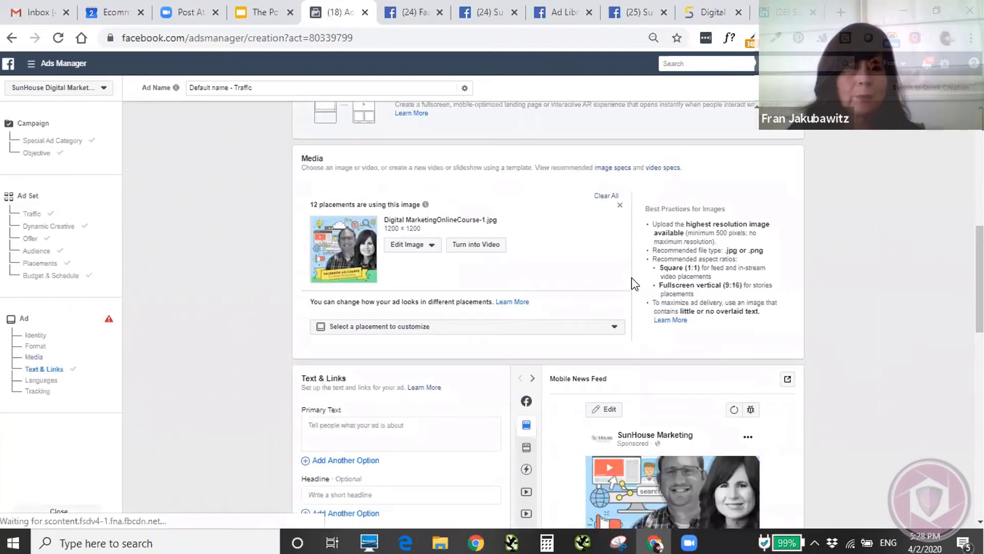
{"action": "scroll", "coordinate": [632, 282], "scroll_direction": "down", "scroll_amount": 1}
{"action": "scroll", "coordinate": [609, 293], "scroll_direction": "down", "scroll_amount": 1}
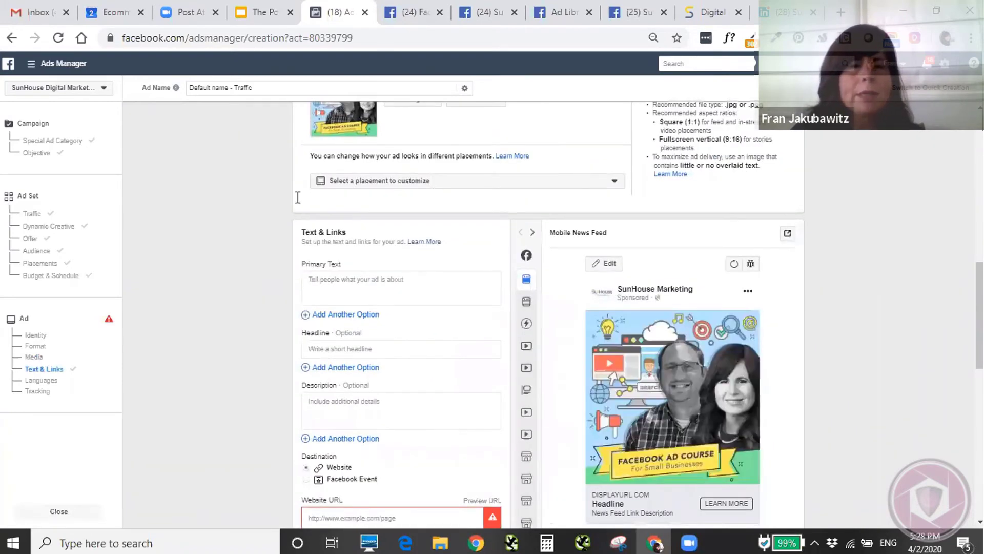
{"action": "scroll", "coordinate": [351, 199], "scroll_direction": "down", "scroll_amount": 1}
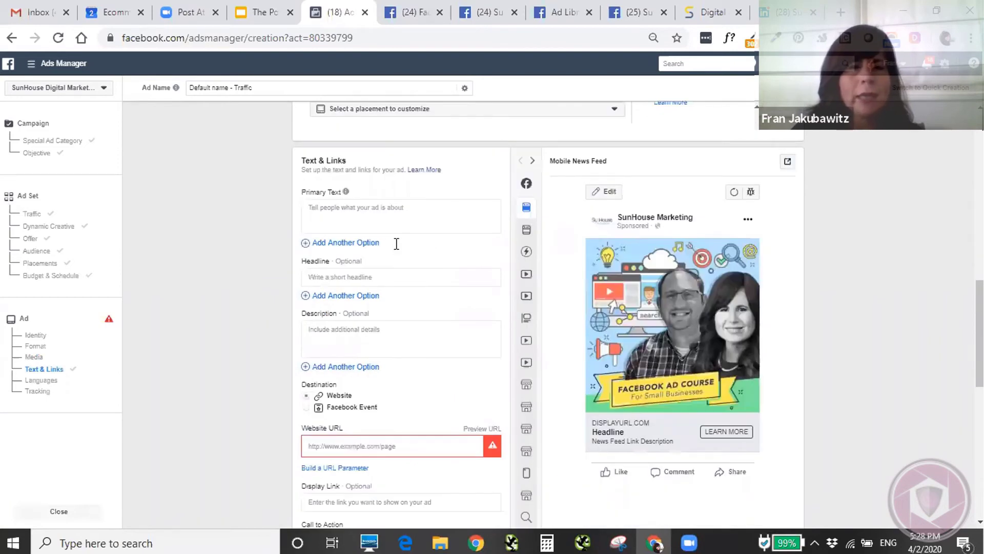
{"action": "mouse_move", "coordinate": [396, 246]}
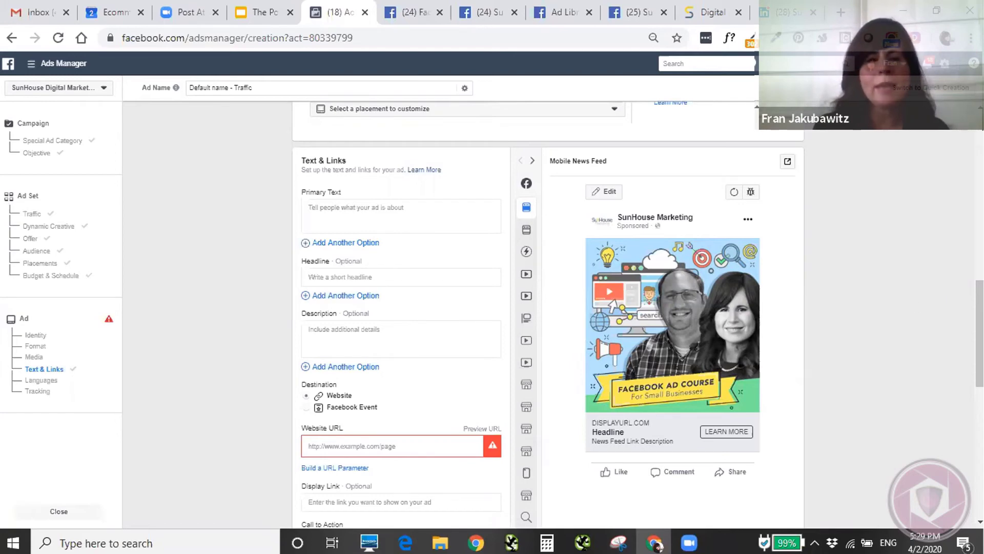
{"action": "scroll", "coordinate": [547, 307], "scroll_direction": "down", "scroll_amount": 1}
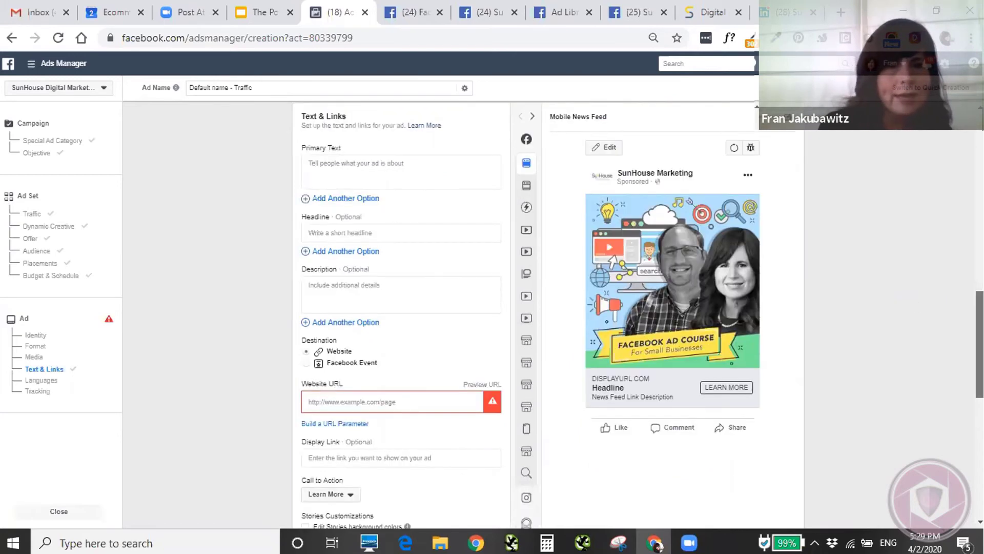
{"action": "scroll", "coordinate": [401, 308], "scroll_direction": "down", "scroll_amount": 1}
{"action": "scroll", "coordinate": [547, 307], "scroll_direction": "up", "scroll_amount": 3}
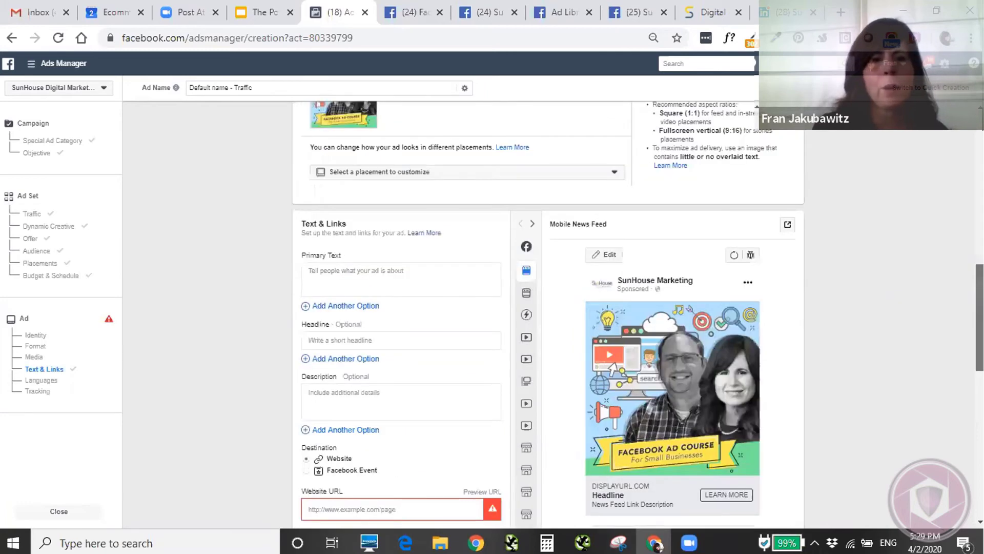
{"action": "scroll", "coordinate": [548, 308], "scroll_direction": "up", "scroll_amount": 1}
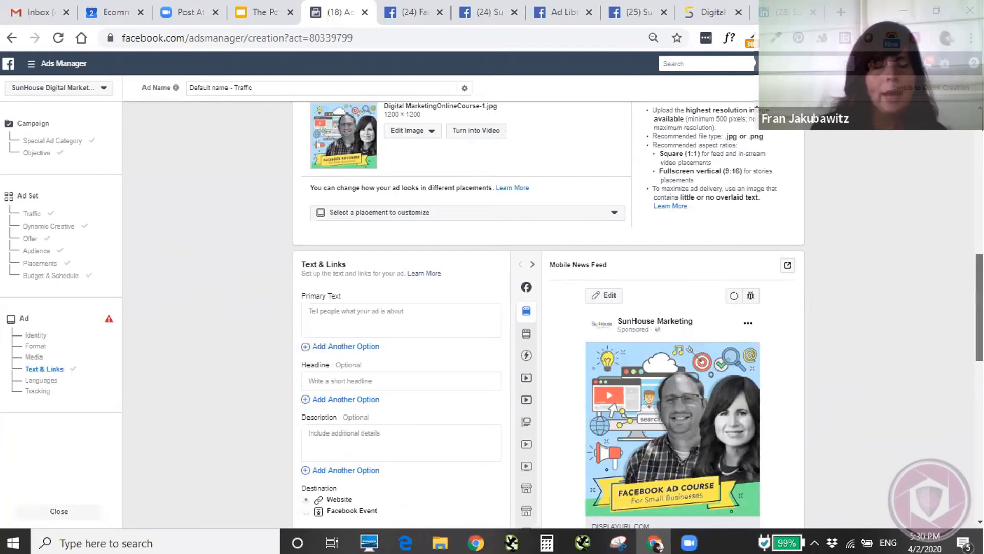
{"action": "scroll", "coordinate": [548, 315], "scroll_direction": "down", "scroll_amount": 3}
{"action": "scroll", "coordinate": [547, 315], "scroll_direction": "down", "scroll_amount": 1}
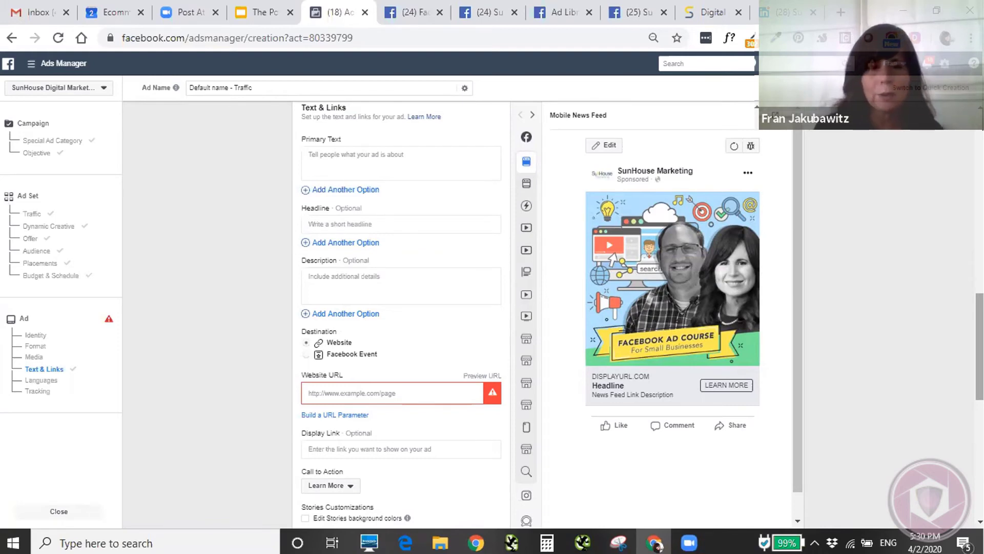
Check the available Call to Action options and leave Learn More selected
{"action": "scroll", "coordinate": [362, 341], "scroll_direction": "down", "scroll_amount": 2}
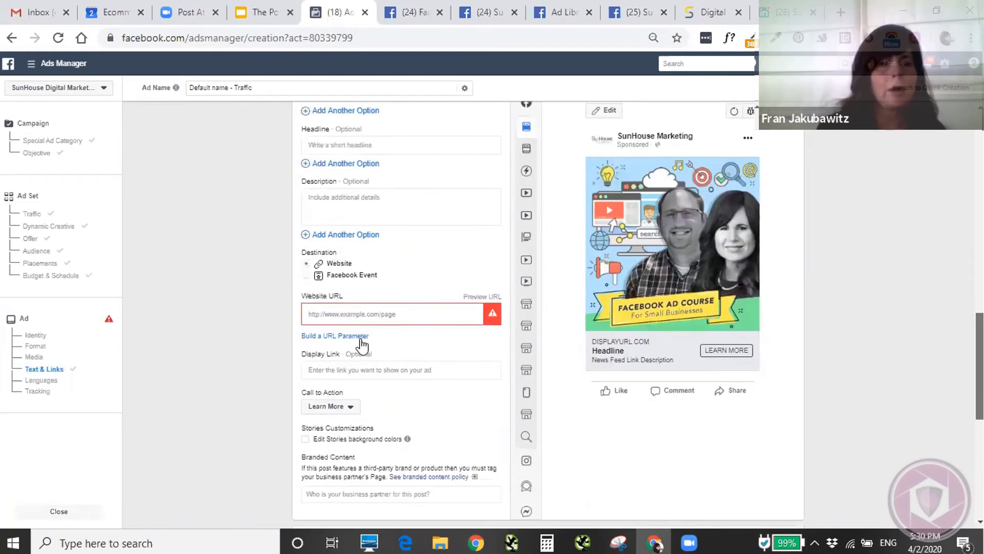
{"action": "left_click", "coordinate": [331, 406]}
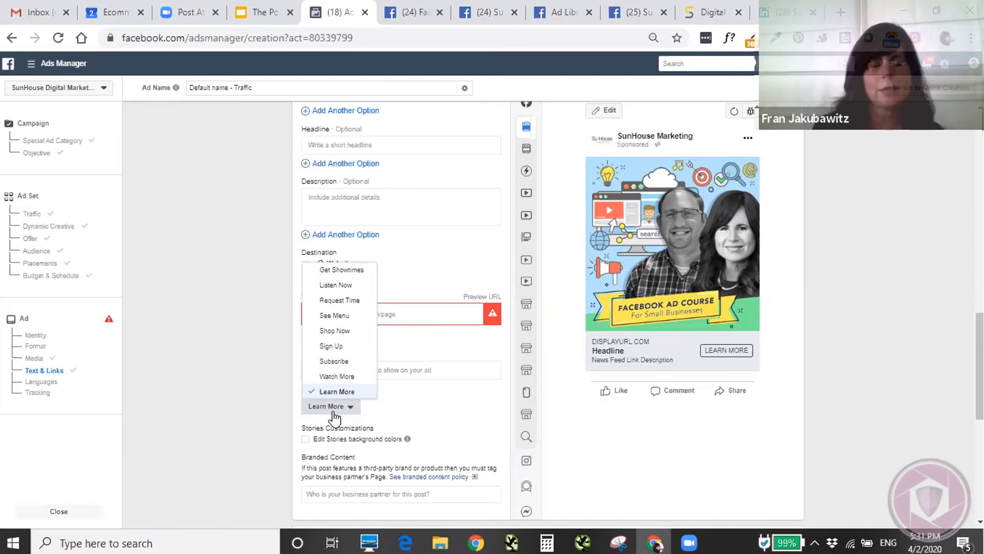
{"action": "left_click", "coordinate": [613, 437]}
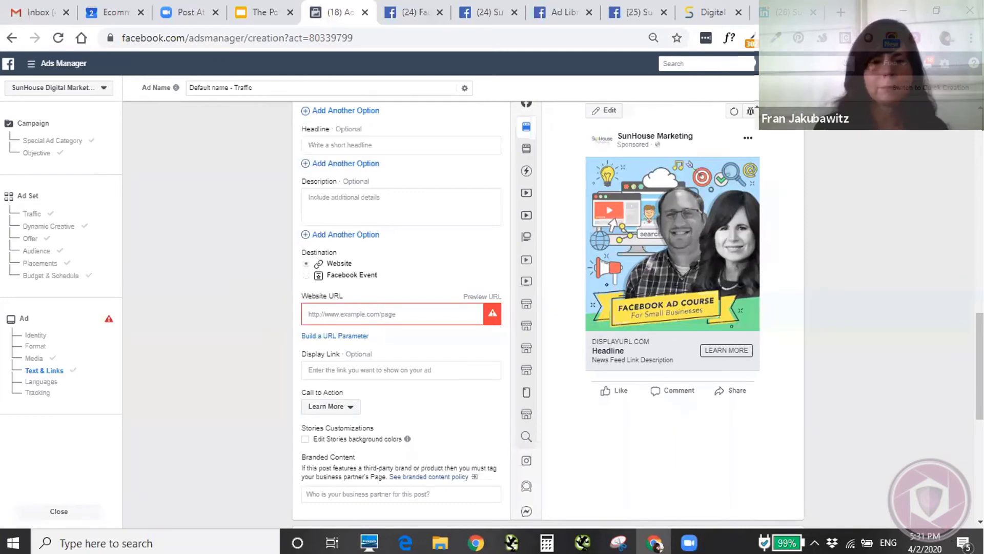
Review the ad's Branded Content, Languages and Tracking settings, including the Facebook Pixel option, through to the final confirmation area
{"action": "scroll", "coordinate": [638, 314], "scroll_direction": "down", "scroll_amount": 1}
{"action": "scroll", "coordinate": [549, 314], "scroll_direction": "down", "scroll_amount": 3}
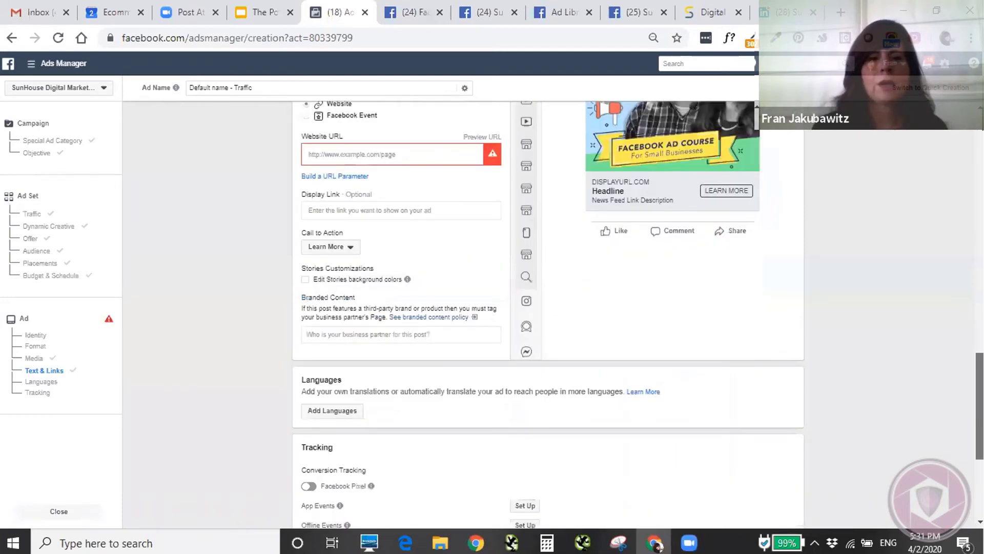
{"action": "scroll", "coordinate": [548, 314], "scroll_direction": "down", "scroll_amount": 1}
{"action": "scroll", "coordinate": [549, 314], "scroll_direction": "down", "scroll_amount": 1}
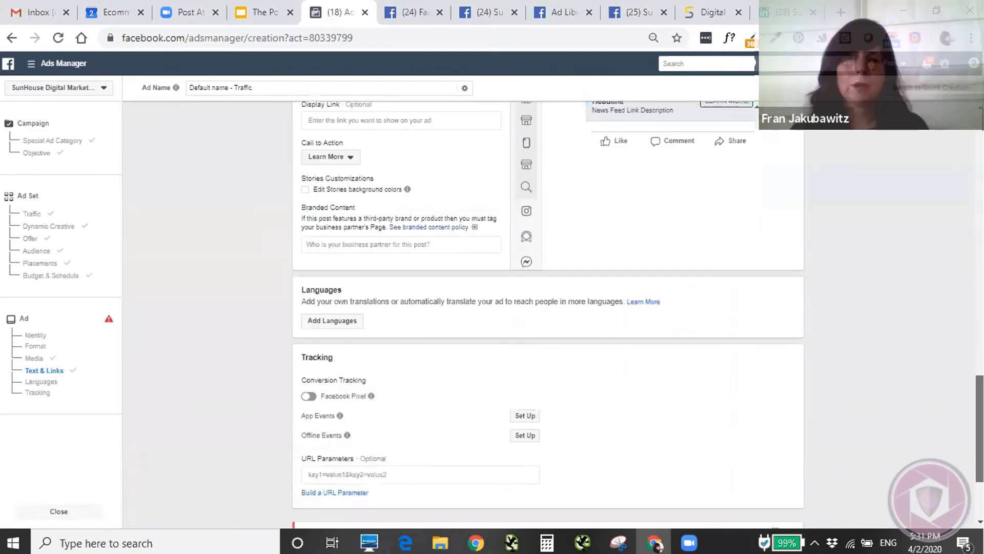
{"action": "scroll", "coordinate": [549, 315], "scroll_direction": "down", "scroll_amount": 1}
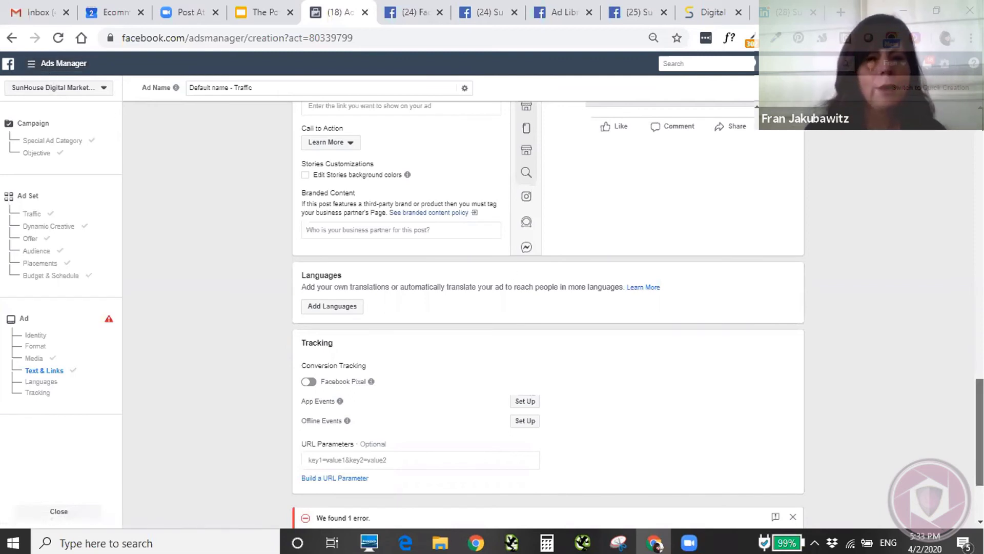
{"action": "scroll", "coordinate": [548, 308], "scroll_direction": "down", "scroll_amount": 2}
{"action": "scroll", "coordinate": [548, 308], "scroll_direction": "down", "scroll_amount": 1}
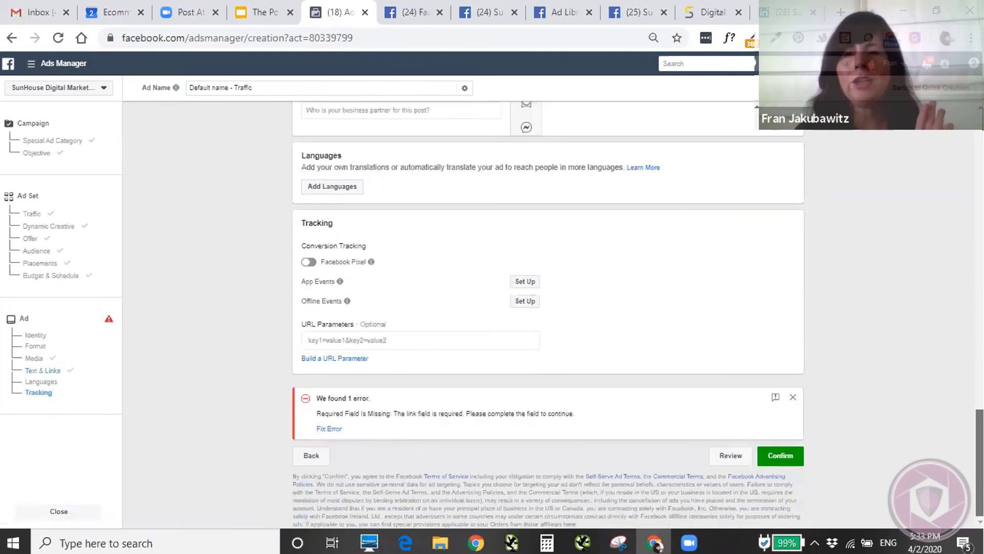
{"action": "scroll", "coordinate": [548, 307], "scroll_direction": "up", "scroll_amount": 2}
{"action": "scroll", "coordinate": [548, 307], "scroll_direction": "up", "scroll_amount": 1}
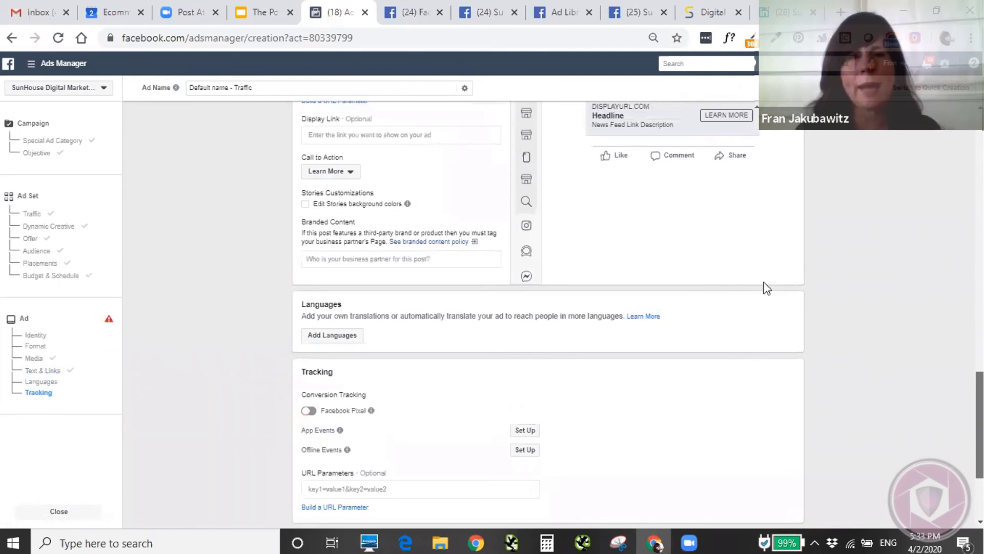
{"action": "triple_click", "coordinate": [333, 394]}
{"action": "left_click_drag", "start_coordinate": [253, 94], "coordinate": [261, 64]}
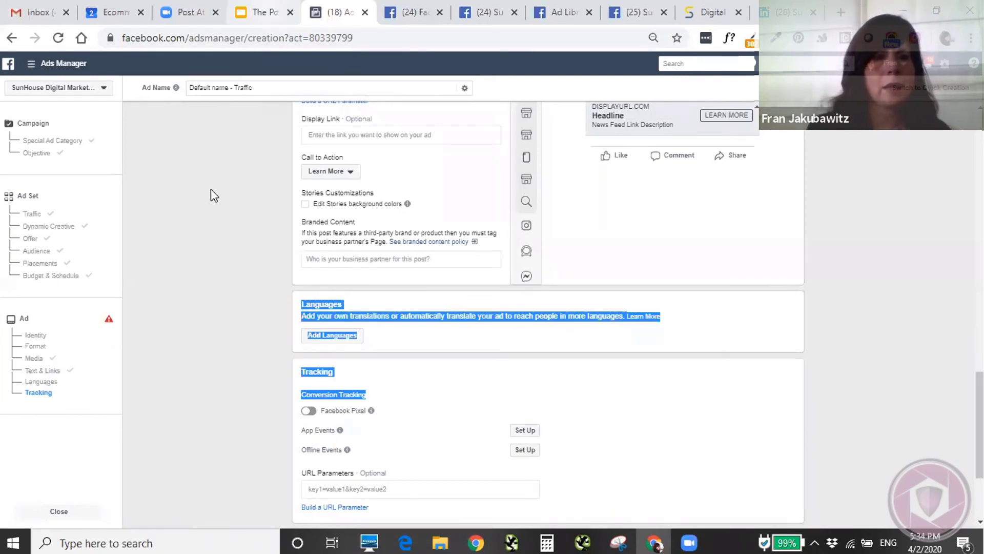
Switch to the Facebook Marketing webinar presentation in Google Slides and browse the slide thumbnails through to the Ad Formats and Ad Content slides
{"action": "key", "text": "ctrl+shift+Tab"}
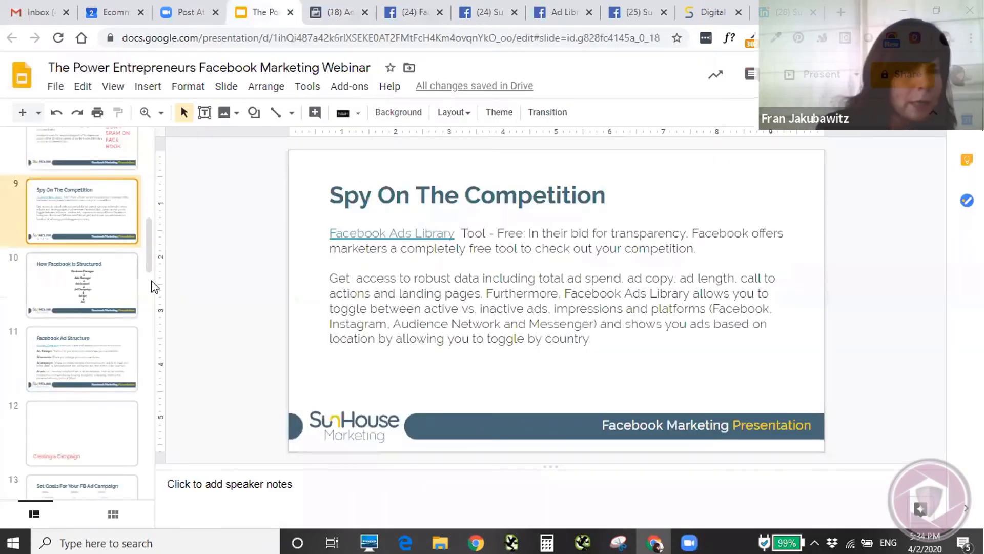
{"action": "scroll", "coordinate": [154, 287], "scroll_direction": "down", "scroll_amount": 1}
{"action": "scroll", "coordinate": [152, 292], "scroll_direction": "down", "scroll_amount": 5}
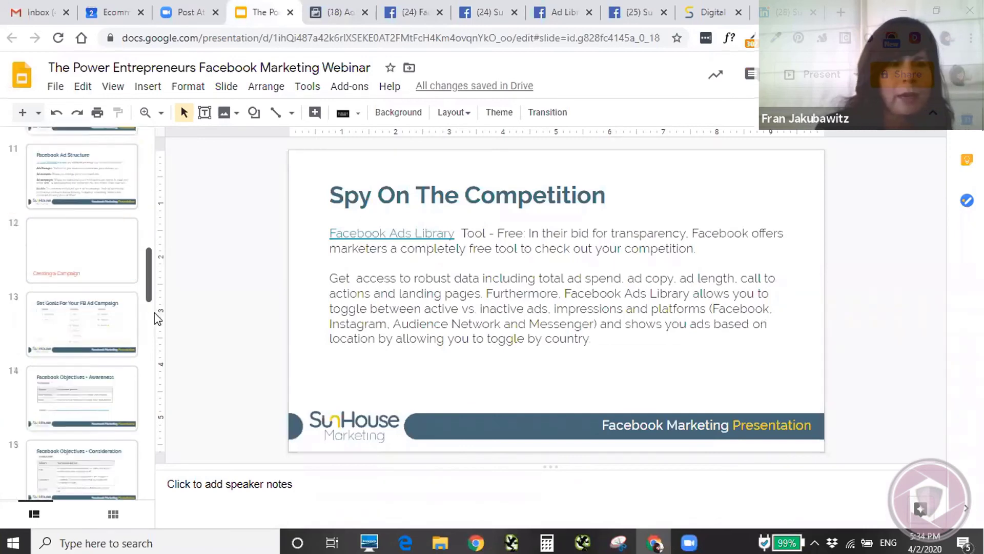
{"action": "scroll", "coordinate": [159, 347], "scroll_direction": "down", "scroll_amount": 1}
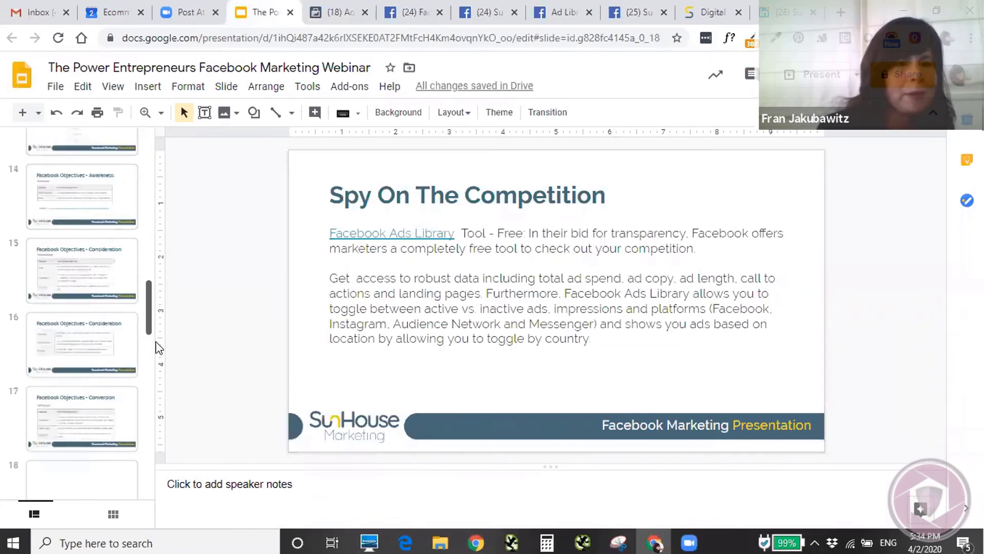
{"action": "scroll", "coordinate": [159, 353], "scroll_direction": "down", "scroll_amount": 6}
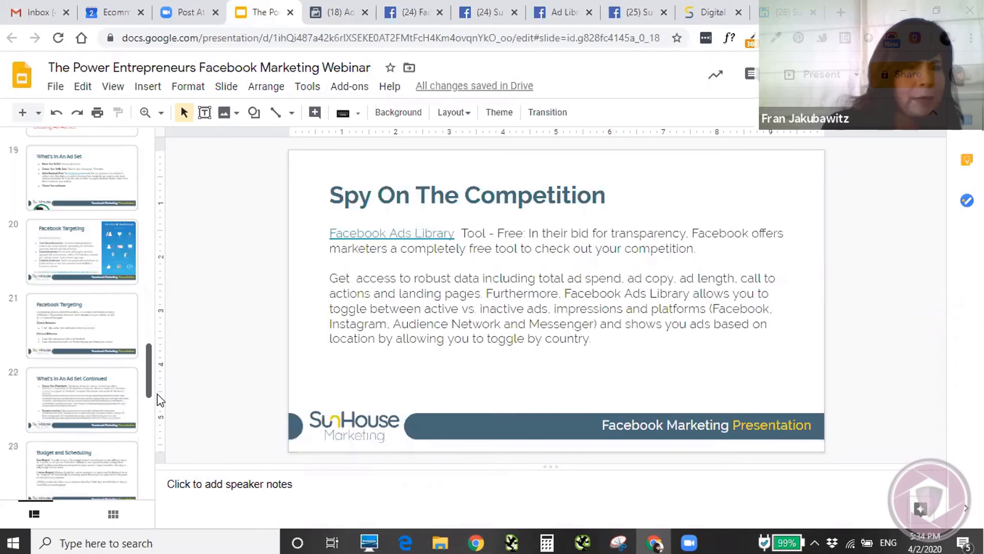
{"action": "left_click_drag", "start_coordinate": [160, 400], "coordinate": [160, 435]}
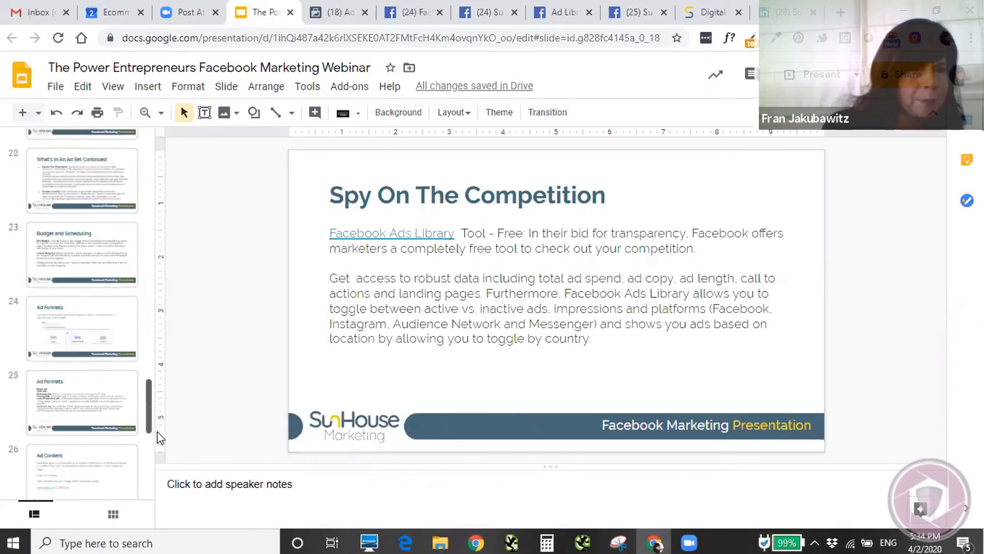